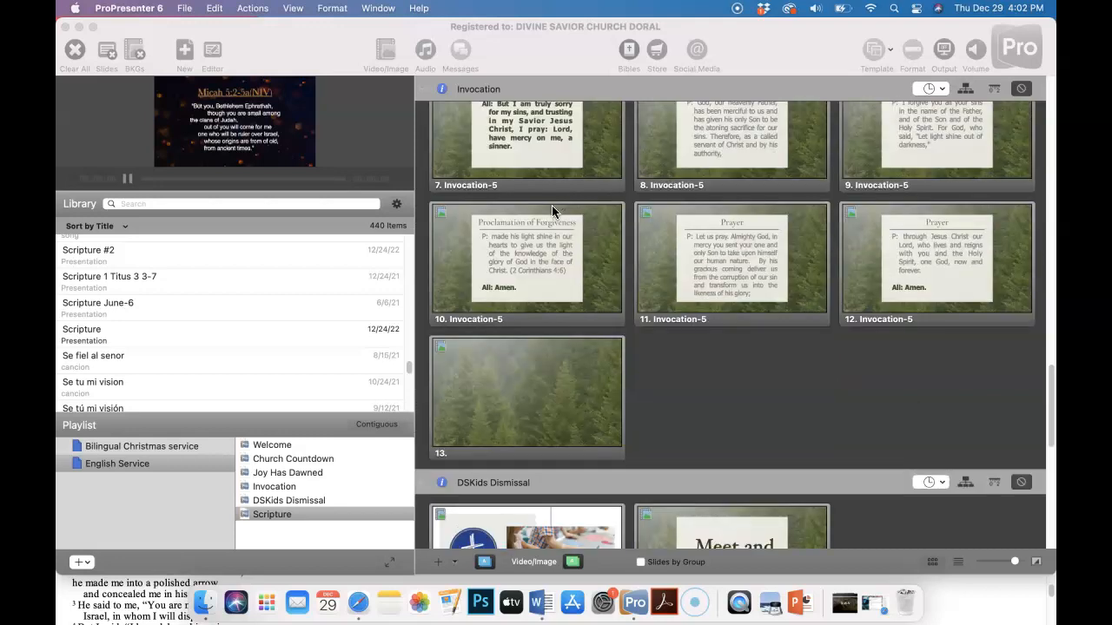
Open the Scripture presentation in the slide editor and delete its third, fourth and fifth slides.
{"action": "scroll", "coordinate": [551, 209], "scroll_direction": "down", "scroll_amount": 4}
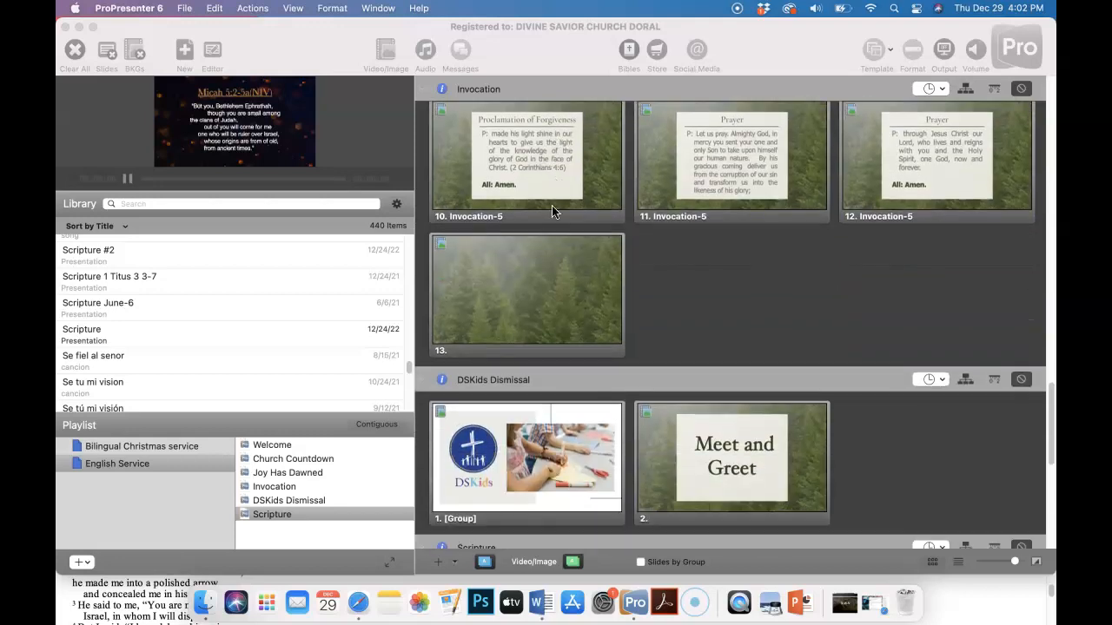
{"action": "scroll", "coordinate": [552, 209], "scroll_direction": "down", "scroll_amount": 5}
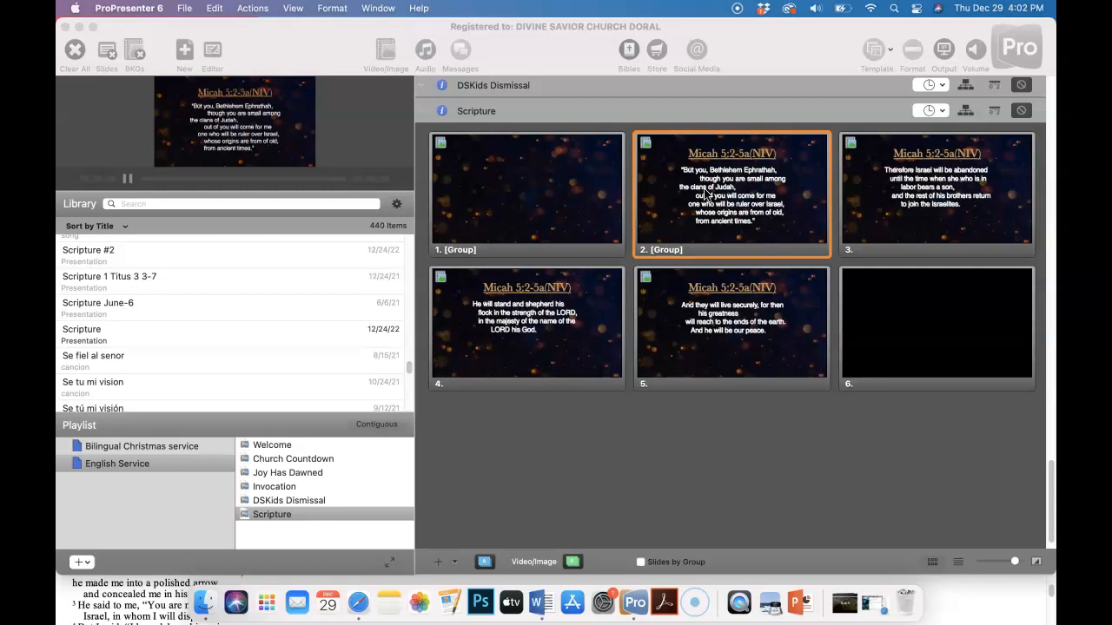
{"action": "left_click", "coordinate": [673, 190]}
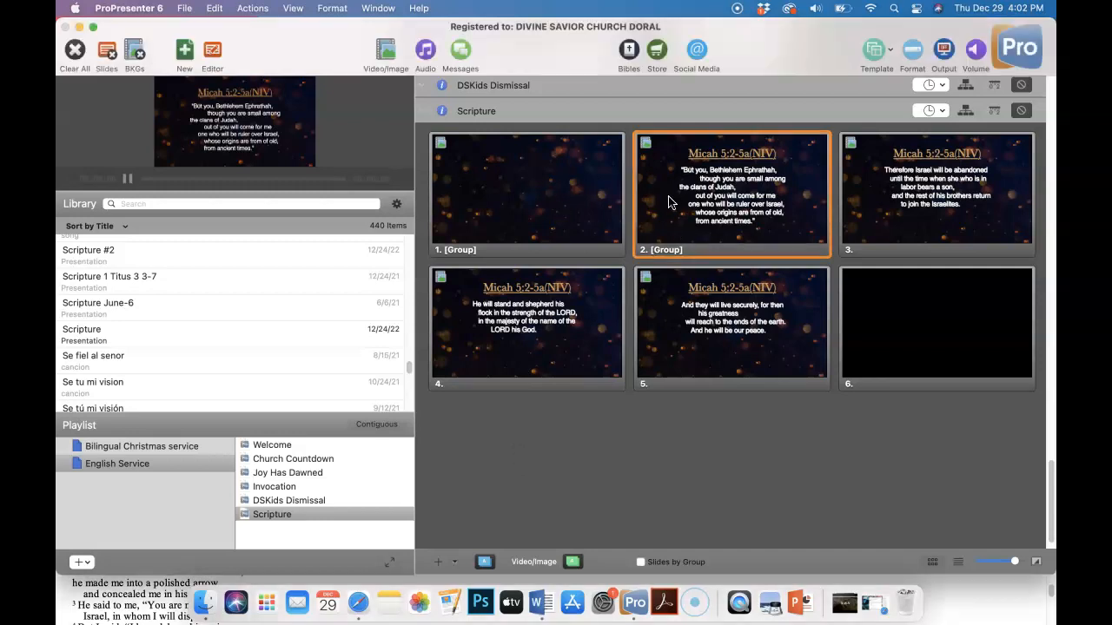
{"action": "left_click", "coordinate": [211, 50]}
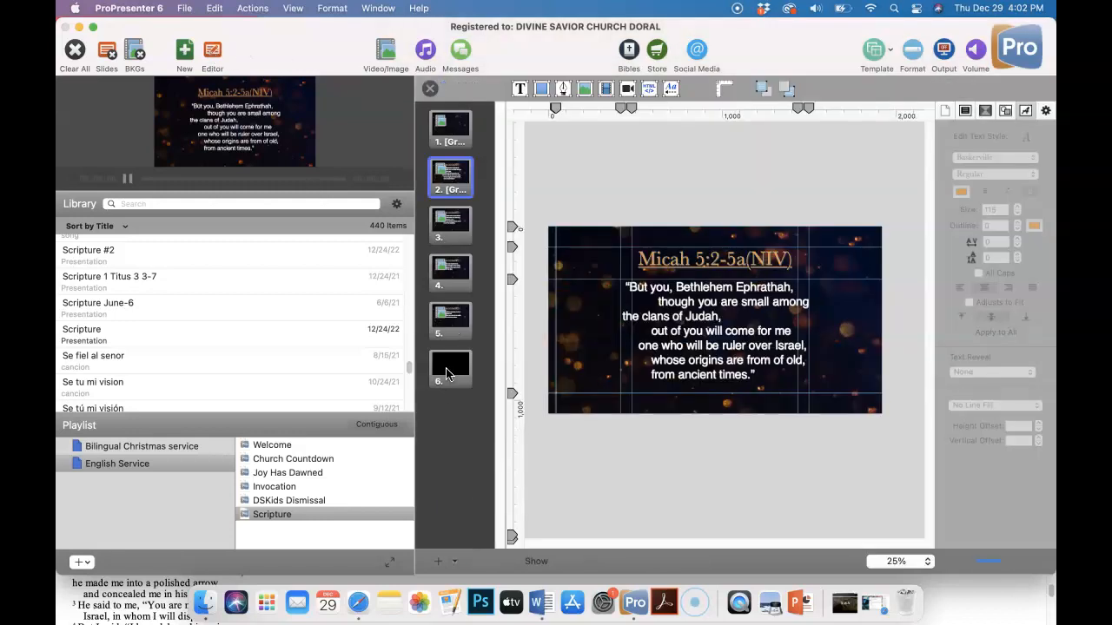
{"action": "left_click", "coordinate": [456, 319]}
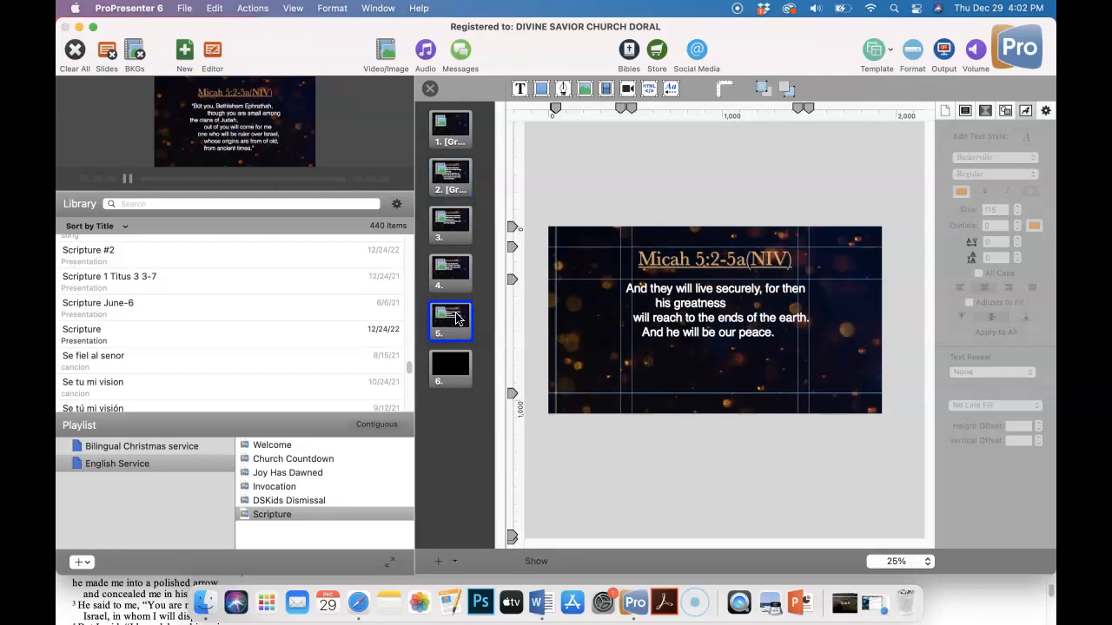
{"action": "key", "text": "Delete"}
{"action": "key", "text": "Delete"}
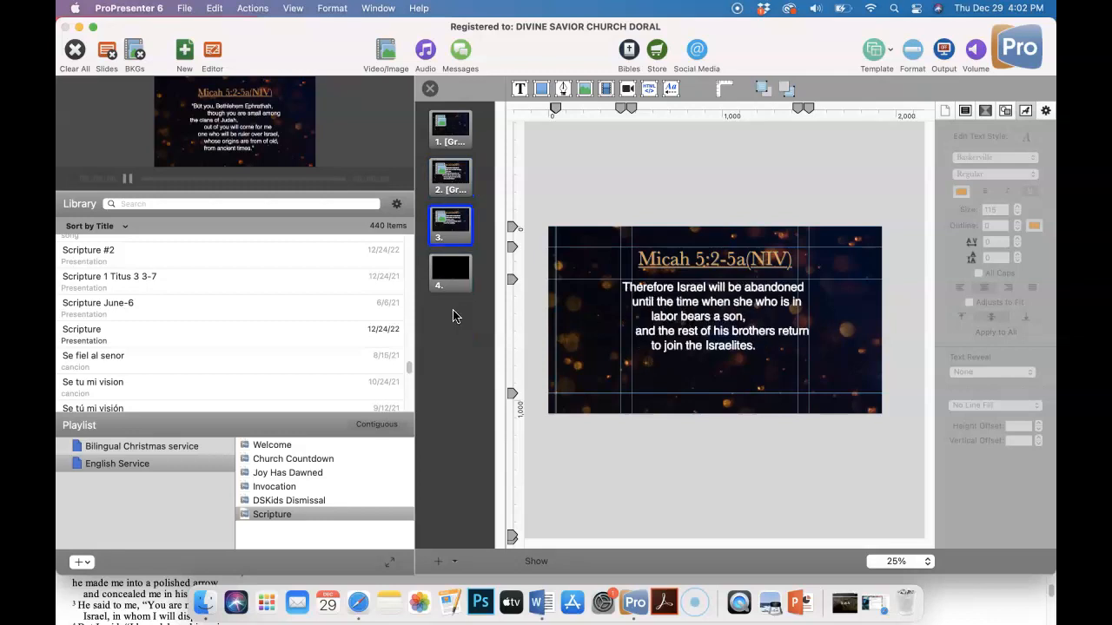
{"action": "key", "text": "Delete"}
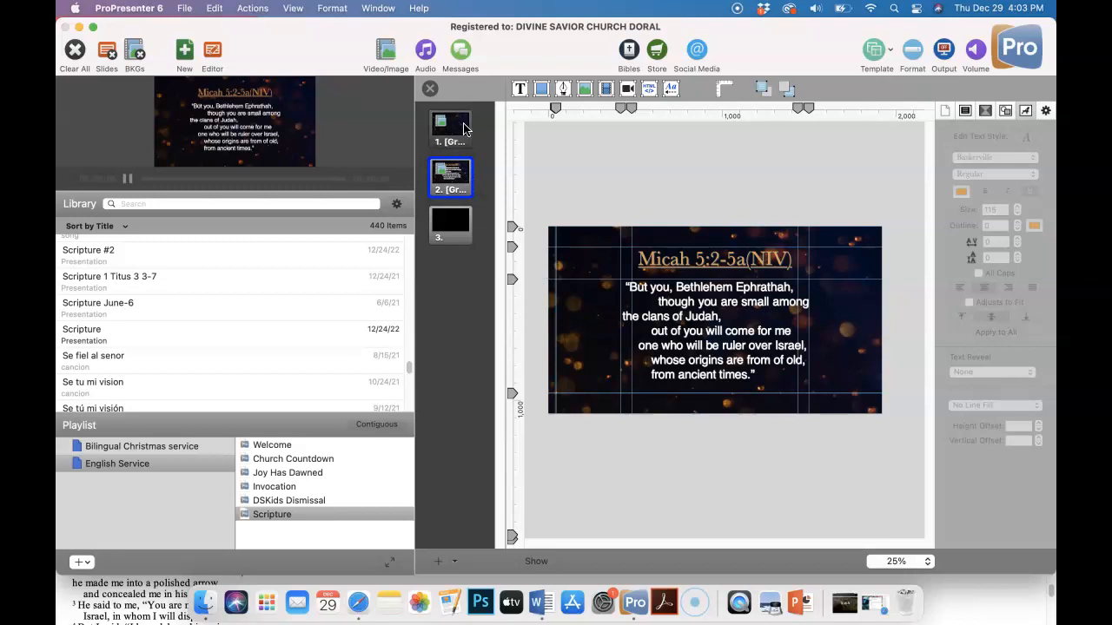
Replace the backgrounds of slides 1 and 2 with the wide cream-panel forest image from the New Year, New You media playlist.
{"action": "left_click", "coordinate": [464, 130]}
{"action": "key", "text": "ctrl+v"}
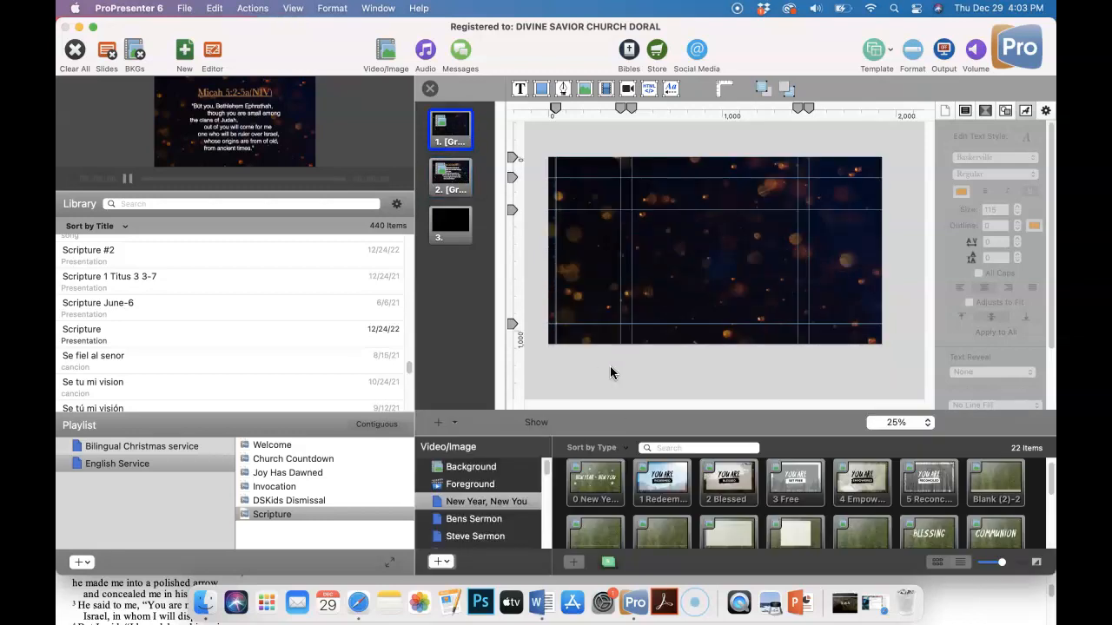
{"action": "left_click_drag", "start_coordinate": [730, 532], "coordinate": [448, 123]}
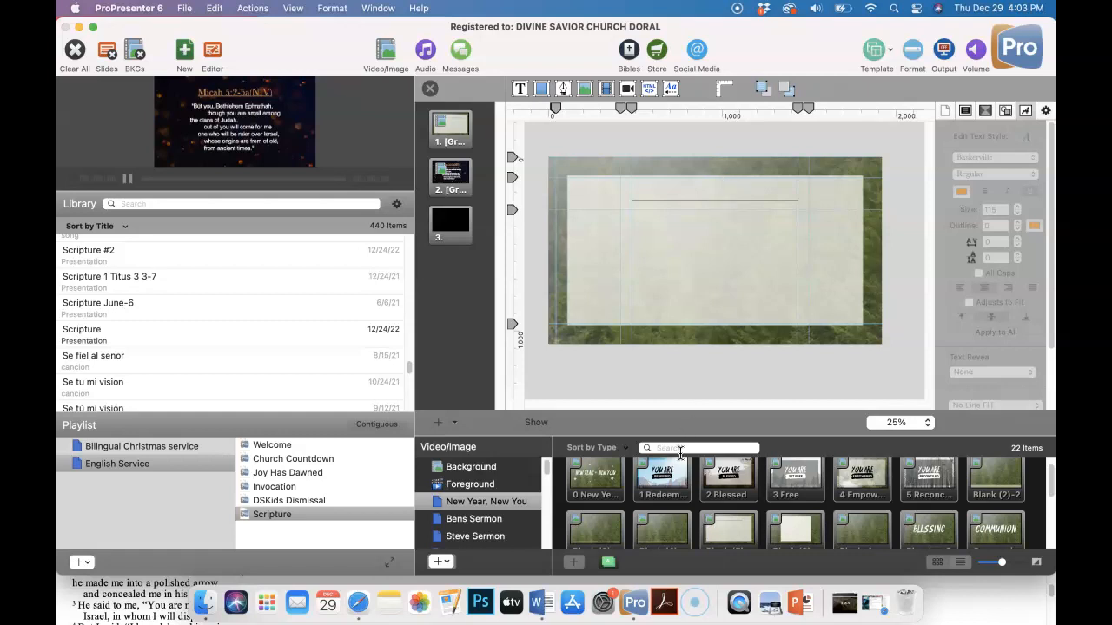
{"action": "left_click_drag", "start_coordinate": [730, 537], "coordinate": [450, 175]}
Recolor the "Micah 5:2-5a(NIV)" title on slide 2 with a saved dark green swatch.
{"action": "left_click", "coordinate": [452, 176]}
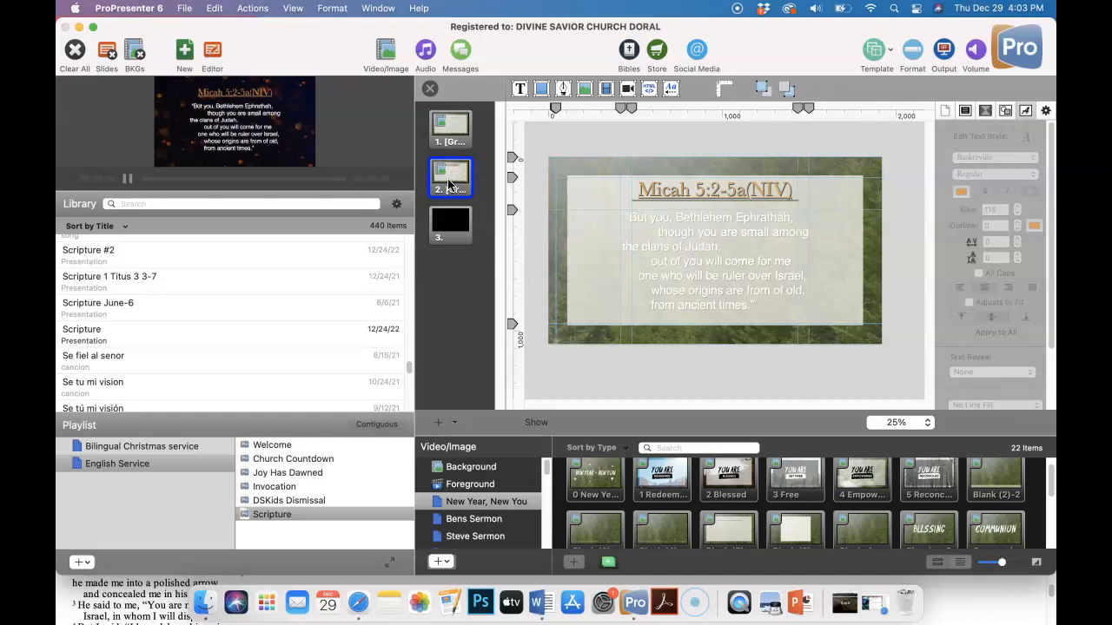
{"action": "triple_click", "coordinate": [754, 188]}
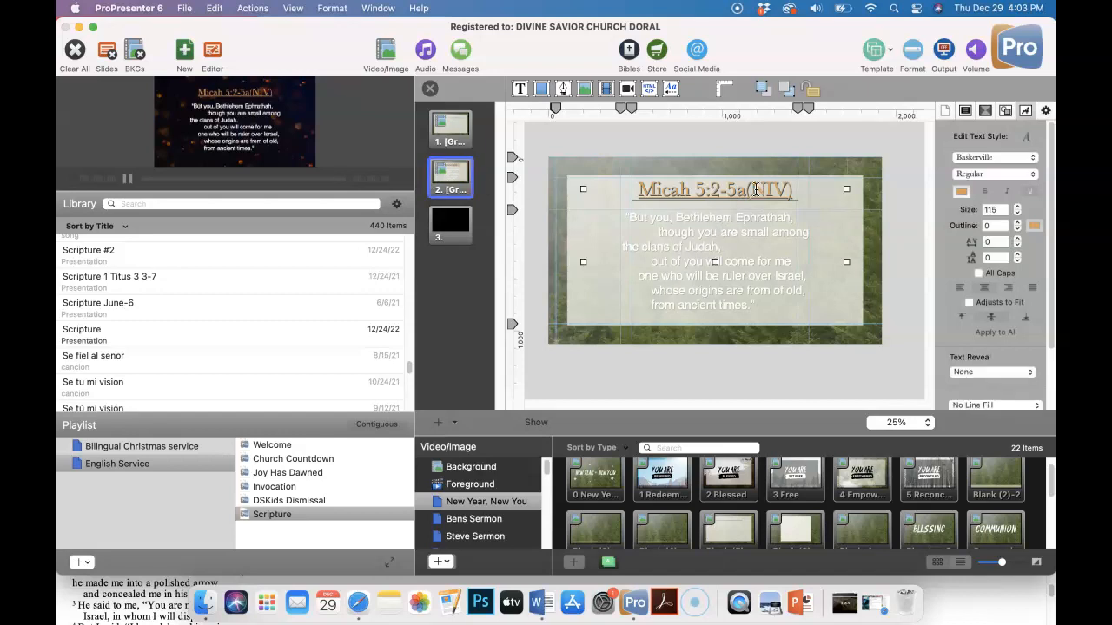
{"action": "left_click", "coordinate": [960, 192]}
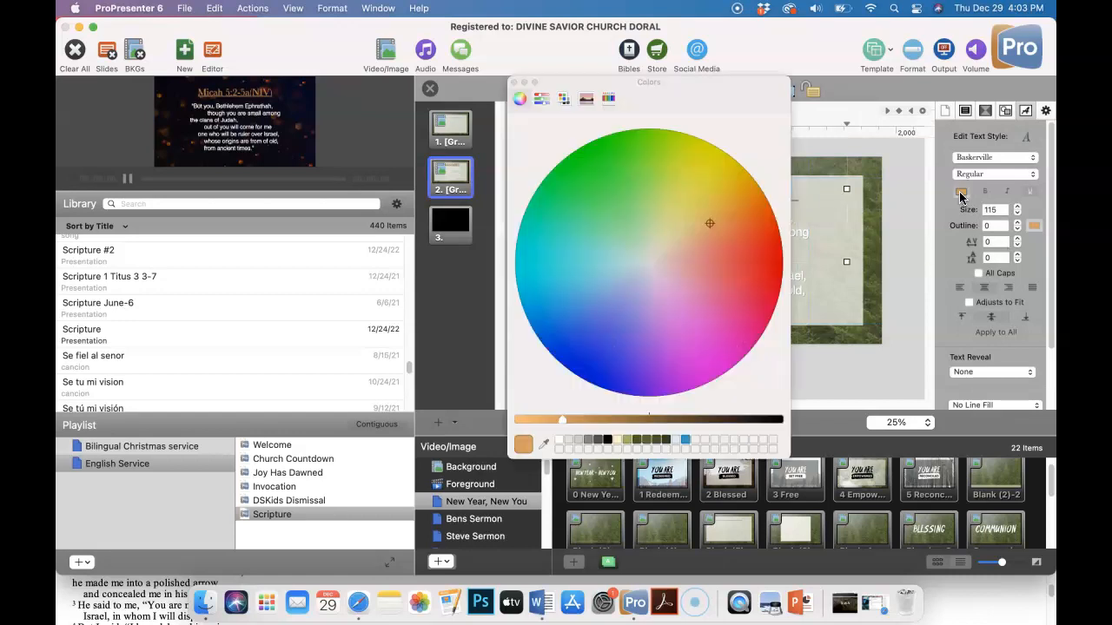
{"action": "left_click", "coordinate": [656, 443]}
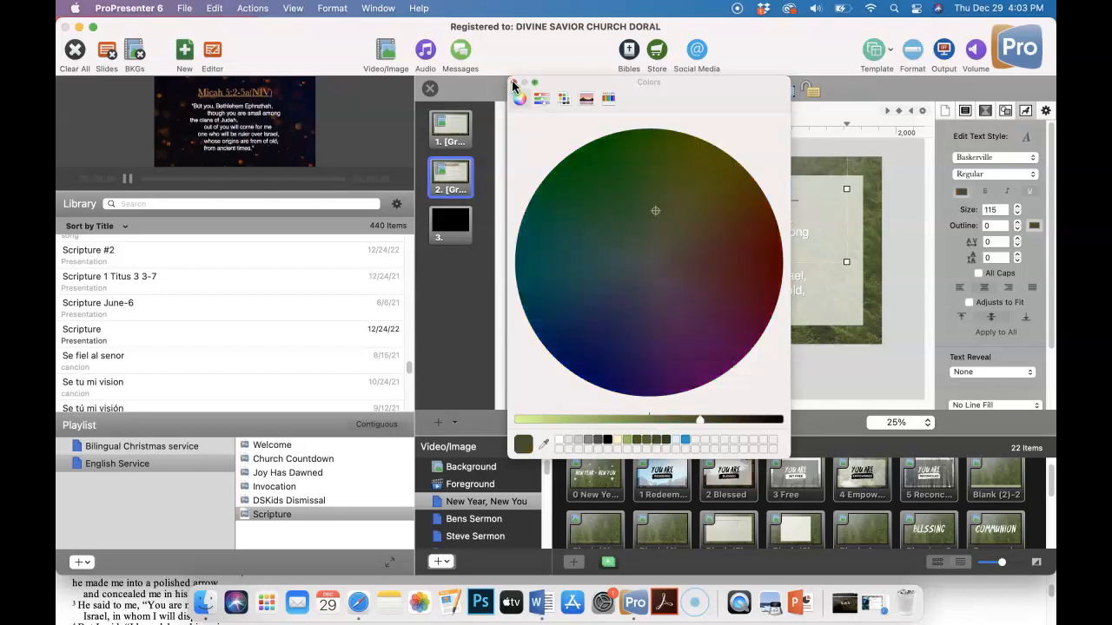
{"action": "left_click", "coordinate": [512, 82]}
{"action": "left_click", "coordinate": [594, 208]}
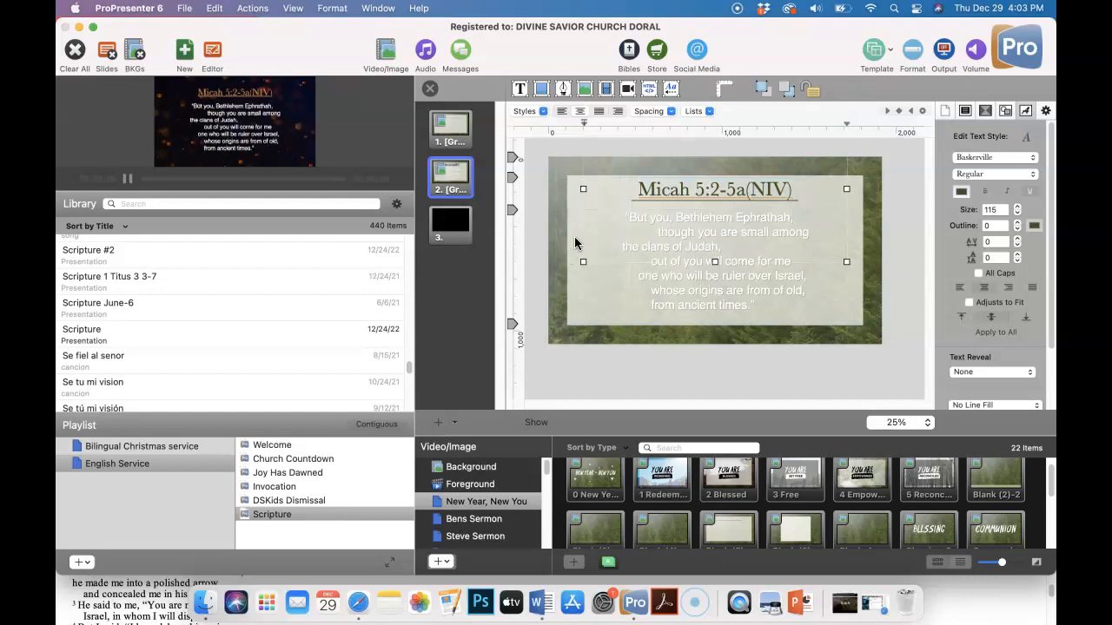
{"action": "left_click", "coordinate": [575, 237]}
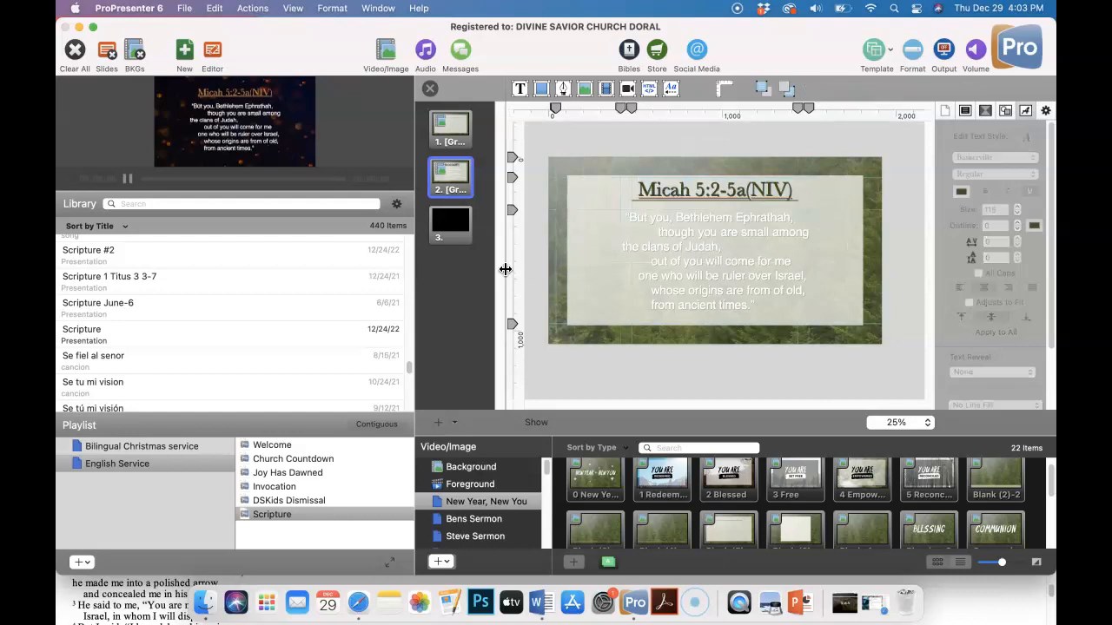
Leave the editor and show the restyled second Scripture slide on the full-screen output to check its title.
{"action": "left_click", "coordinate": [212, 50]}
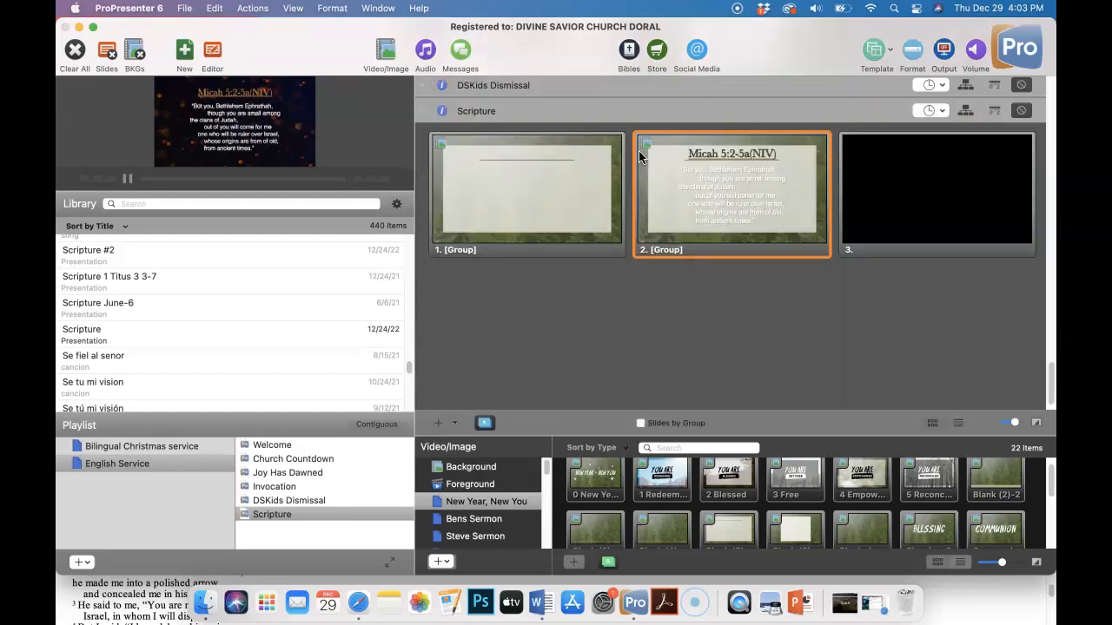
{"action": "left_click", "coordinate": [944, 50]}
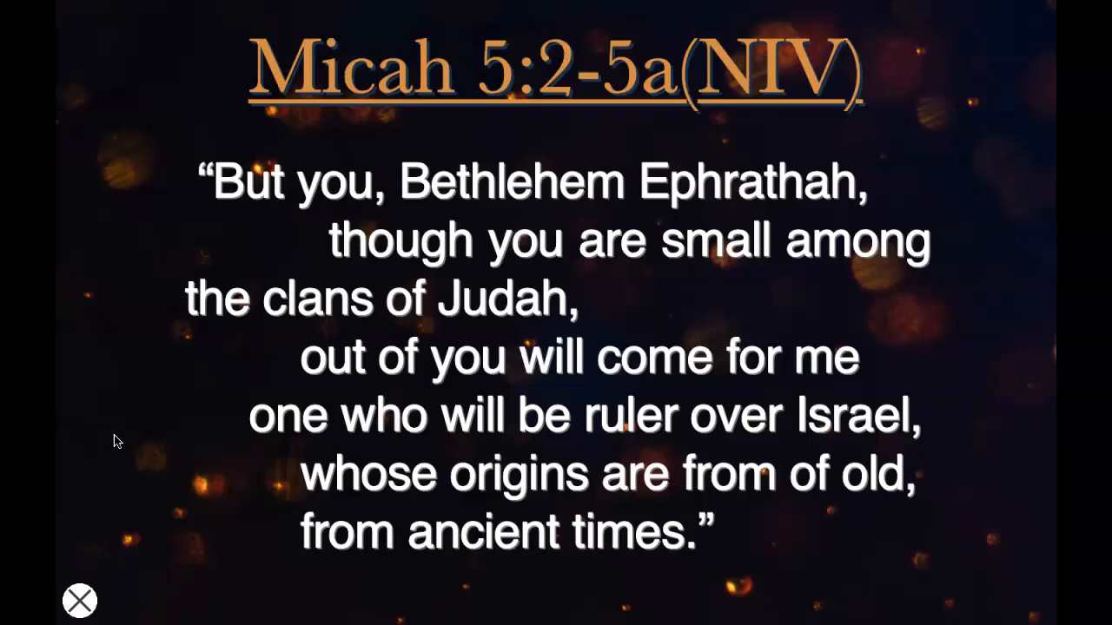
{"action": "key", "text": "Right"}
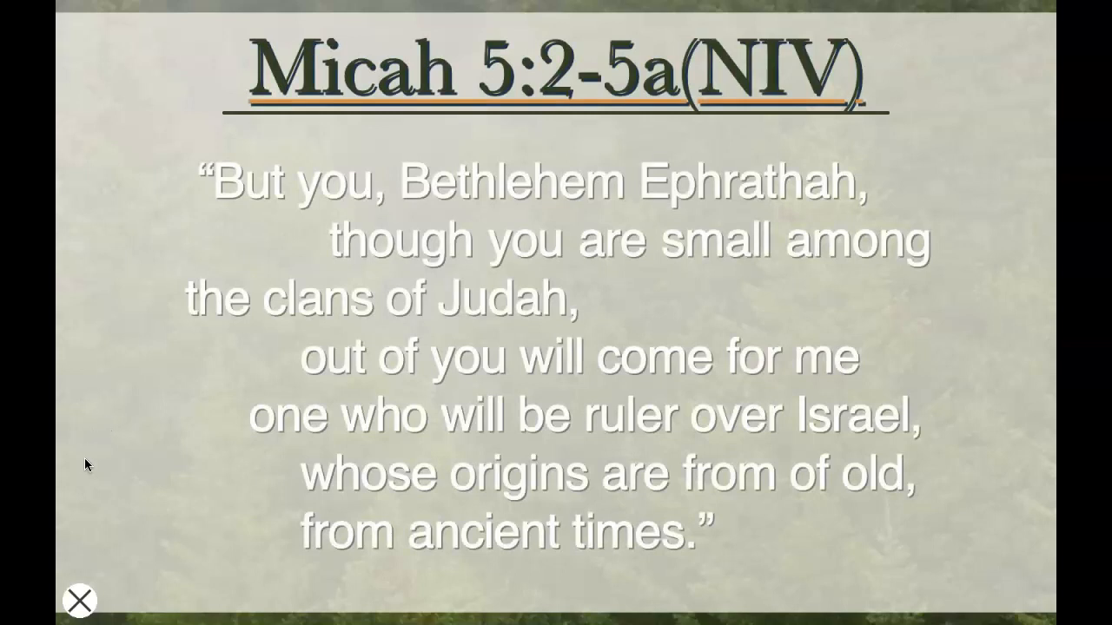
{"action": "left_click", "coordinate": [79, 601]}
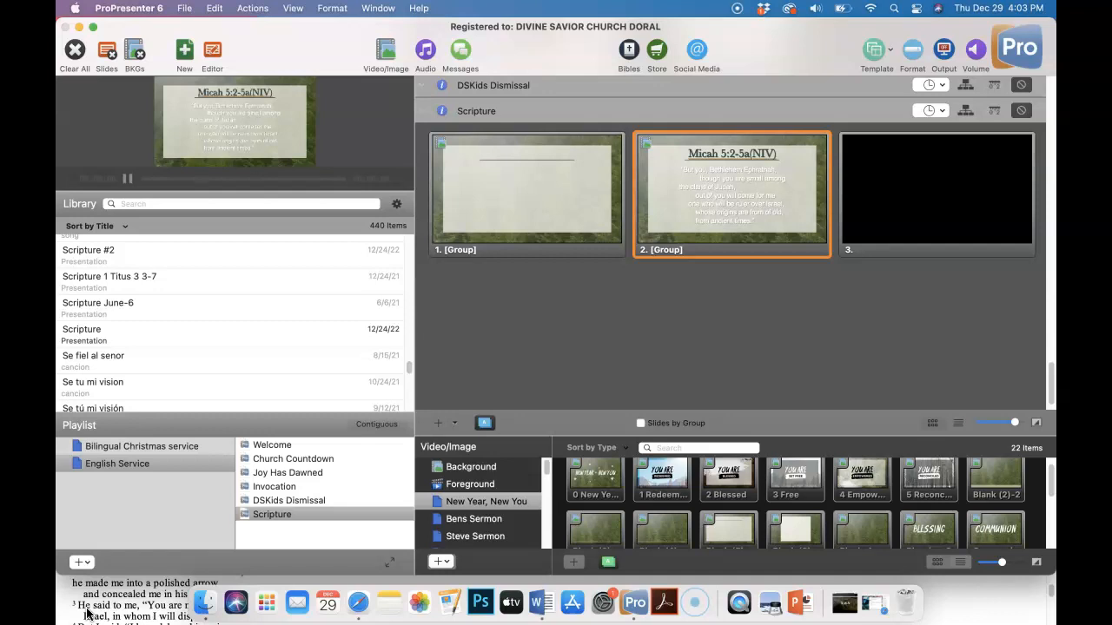
Reopen the slide in the editor and remove the underline from the "Micah 5:2-5a(NIV)" title text.
{"action": "left_click", "coordinate": [213, 54]}
{"action": "left_click", "coordinate": [681, 195]}
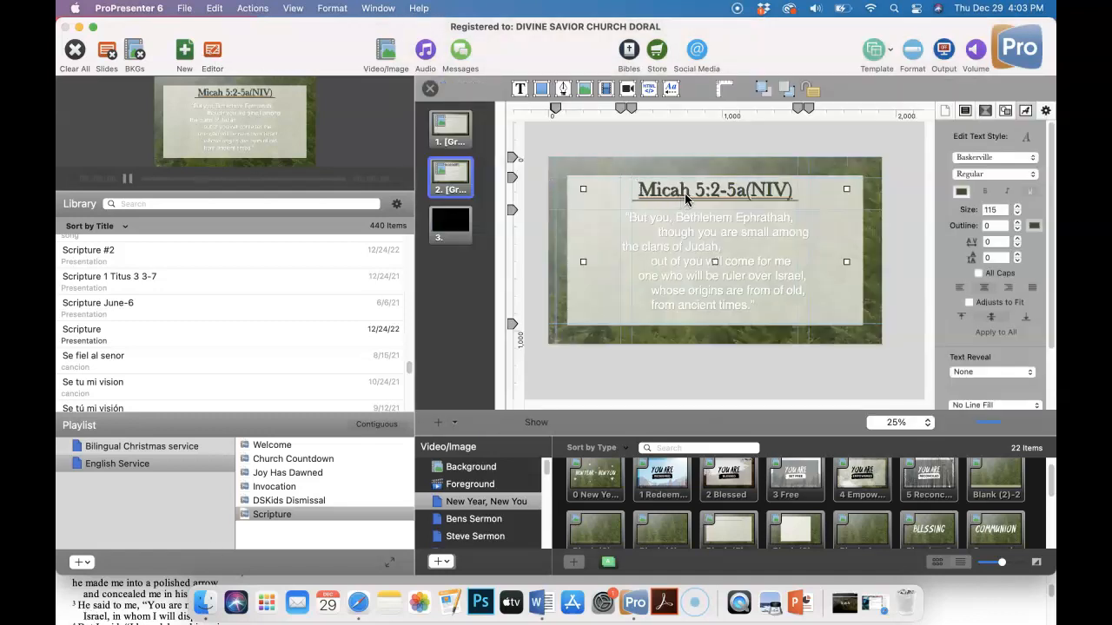
{"action": "double_click", "coordinate": [686, 193]}
{"action": "triple_click", "coordinate": [686, 193]}
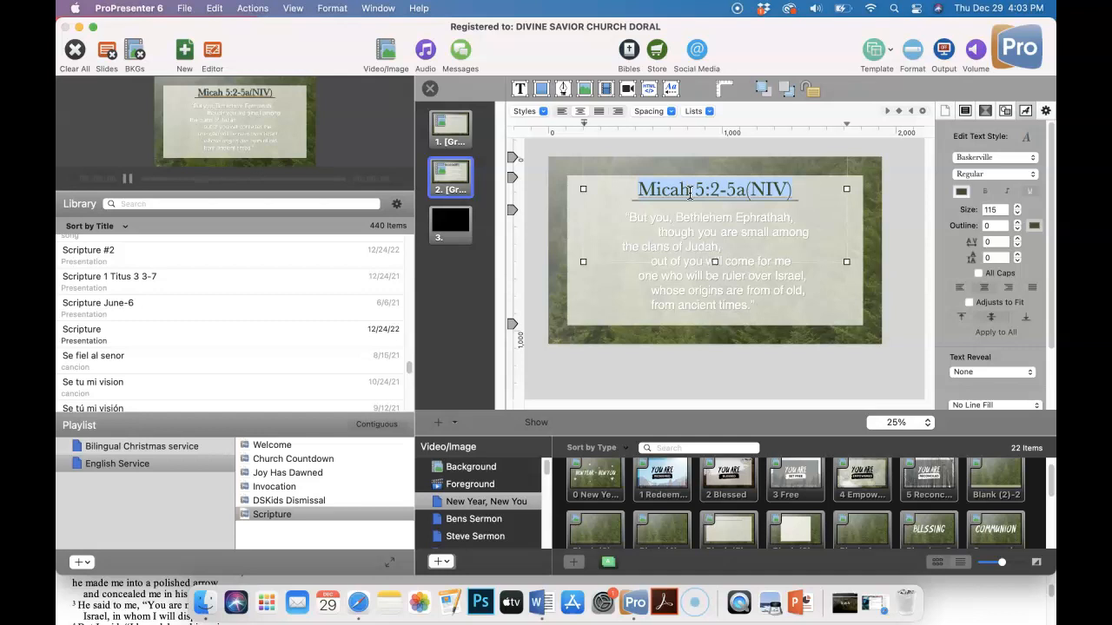
{"action": "left_click", "coordinate": [1030, 193]}
Set the title's shadow to a saved olive green swatch with a shadow length of 3.
{"action": "left_click", "coordinate": [1006, 109]}
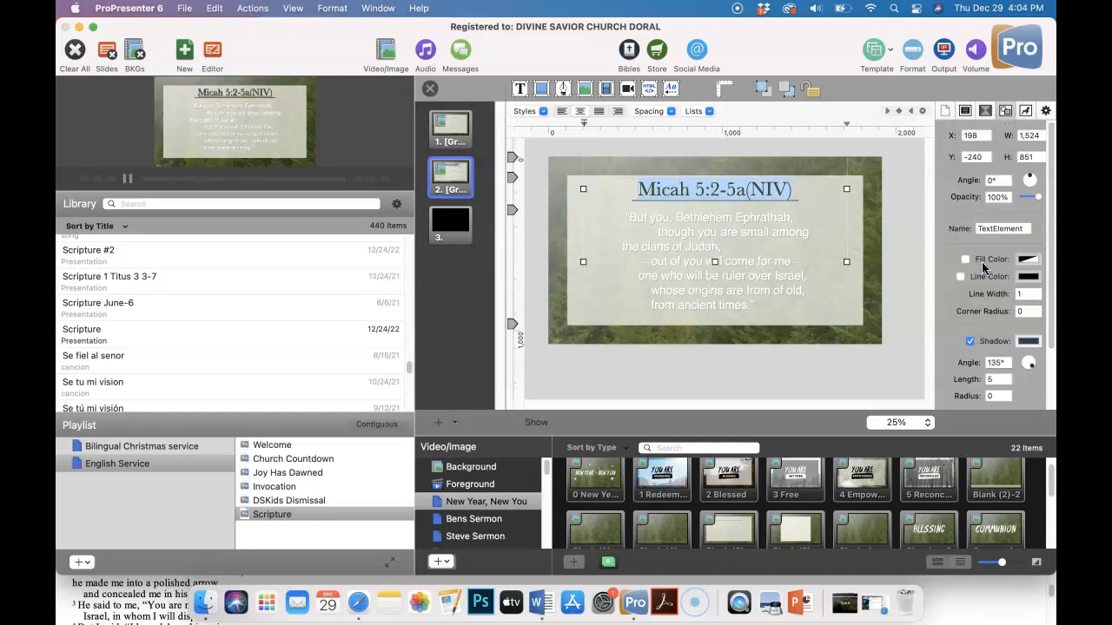
{"action": "left_click", "coordinate": [1027, 343]}
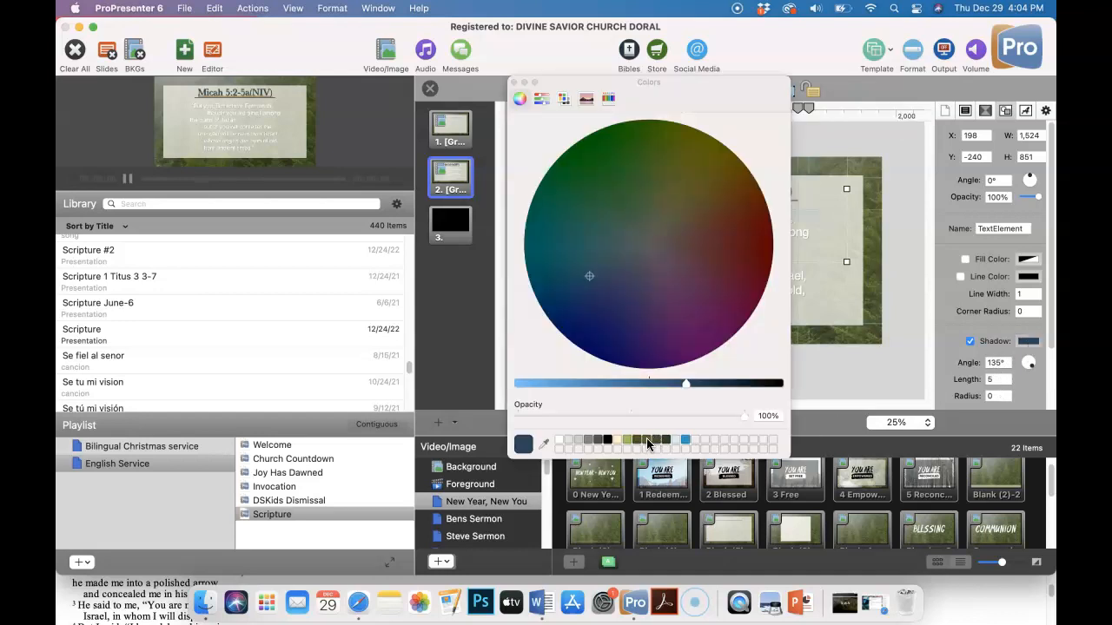
{"action": "left_click", "coordinate": [647, 440]}
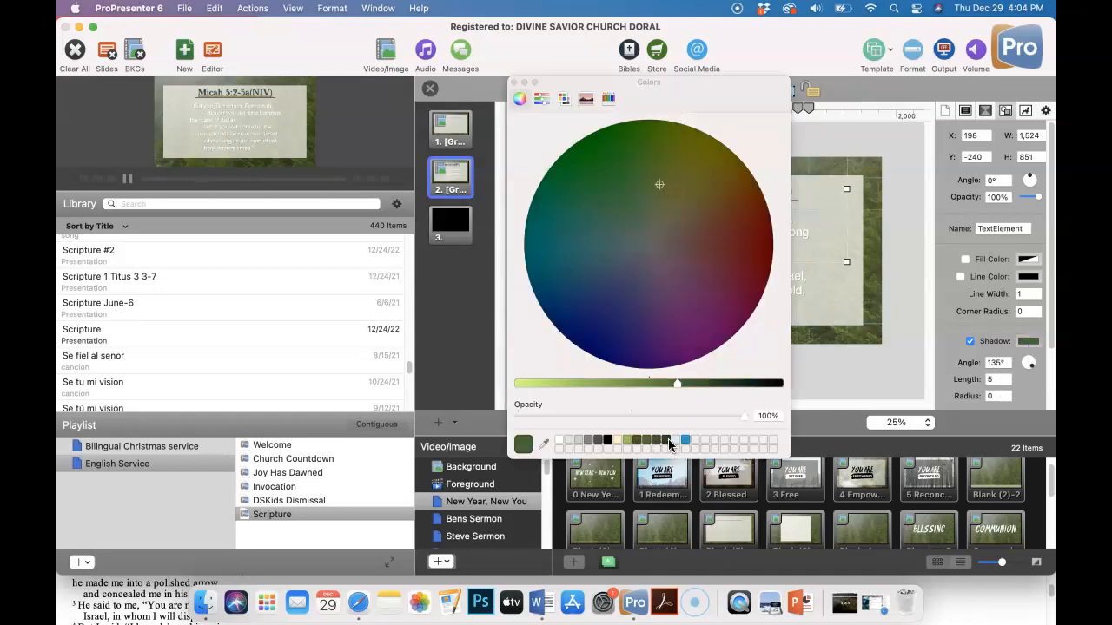
{"action": "left_click", "coordinate": [513, 83]}
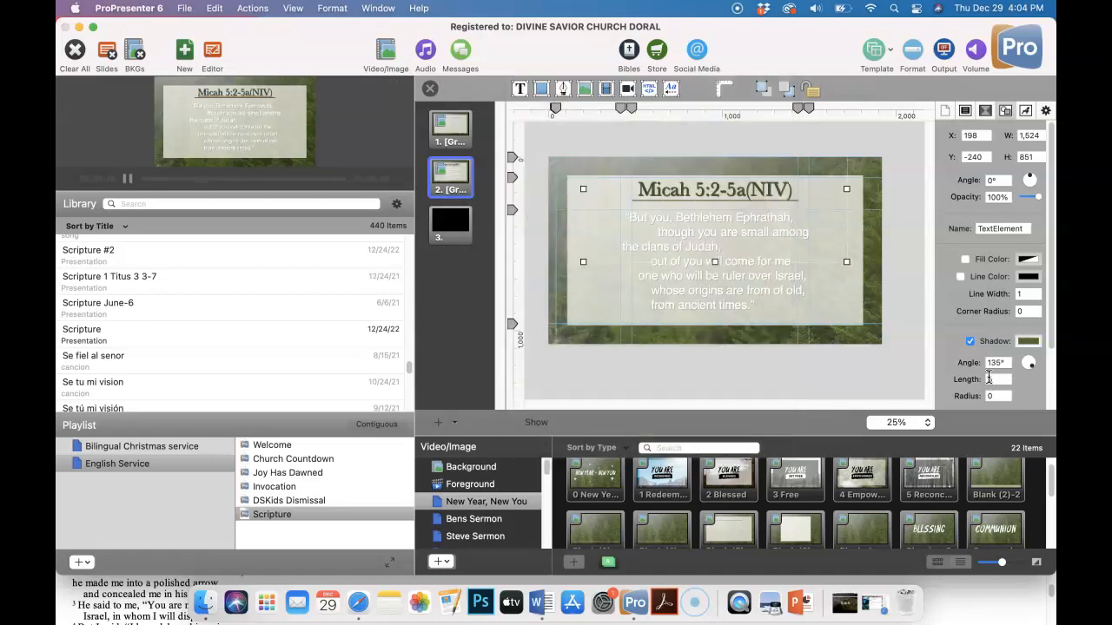
{"action": "left_click", "coordinate": [994, 378]}
{"action": "type", "text": "3"}
{"action": "left_click", "coordinate": [910, 351]}
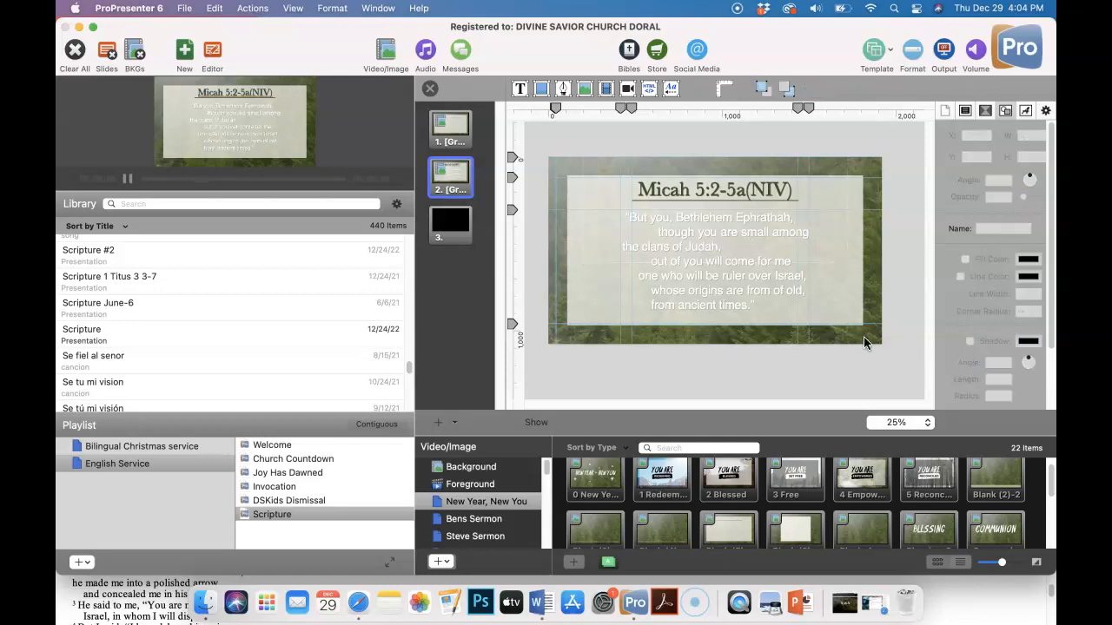
Return to the slide overview and inspect the title's new shadow on the full-screen output.
{"action": "left_click", "coordinate": [213, 54]}
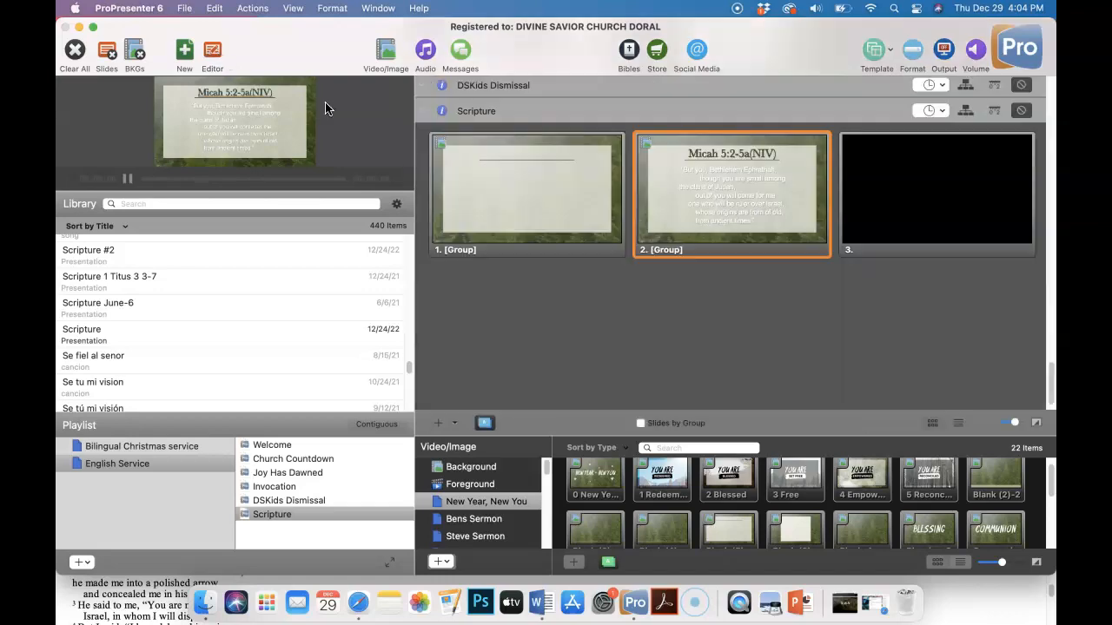
{"action": "left_click", "coordinate": [944, 52]}
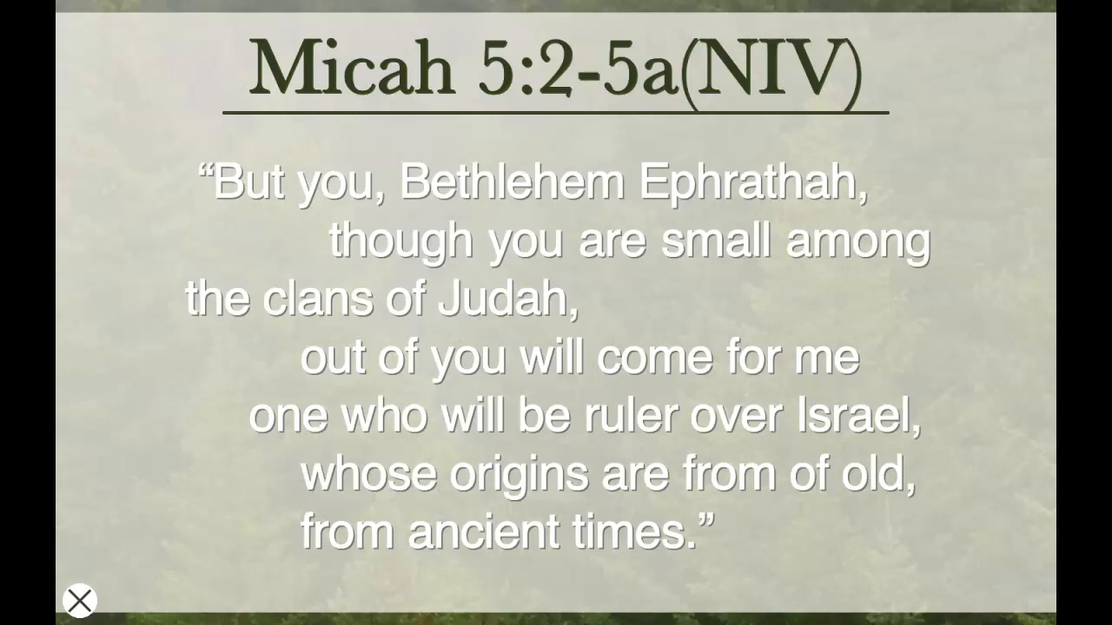
{"action": "left_click", "coordinate": [79, 601]}
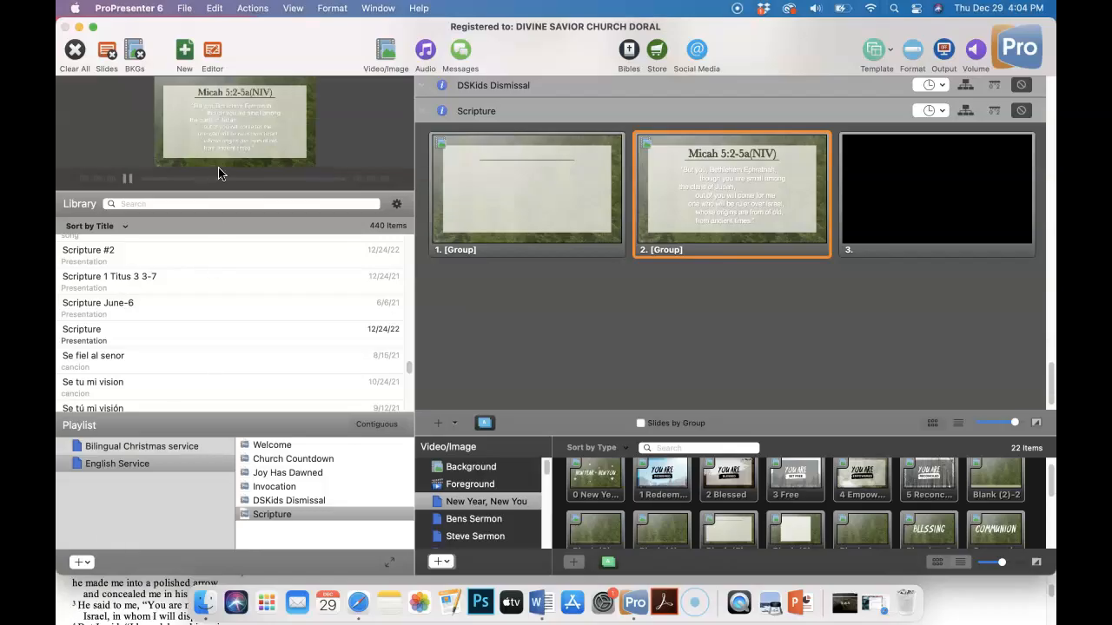
Recolor all of the verse text on slide 2 with a saved olive green swatch.
{"action": "left_click", "coordinate": [216, 49]}
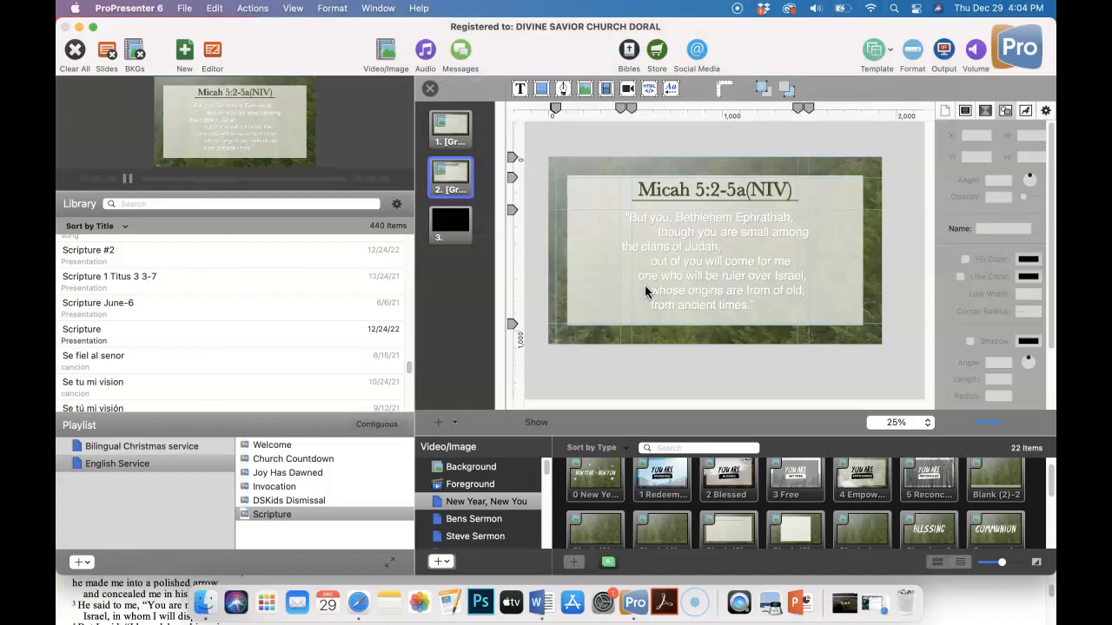
{"action": "left_click", "coordinate": [680, 288]}
{"action": "double_click", "coordinate": [680, 288]}
{"action": "key", "text": "super+a"}
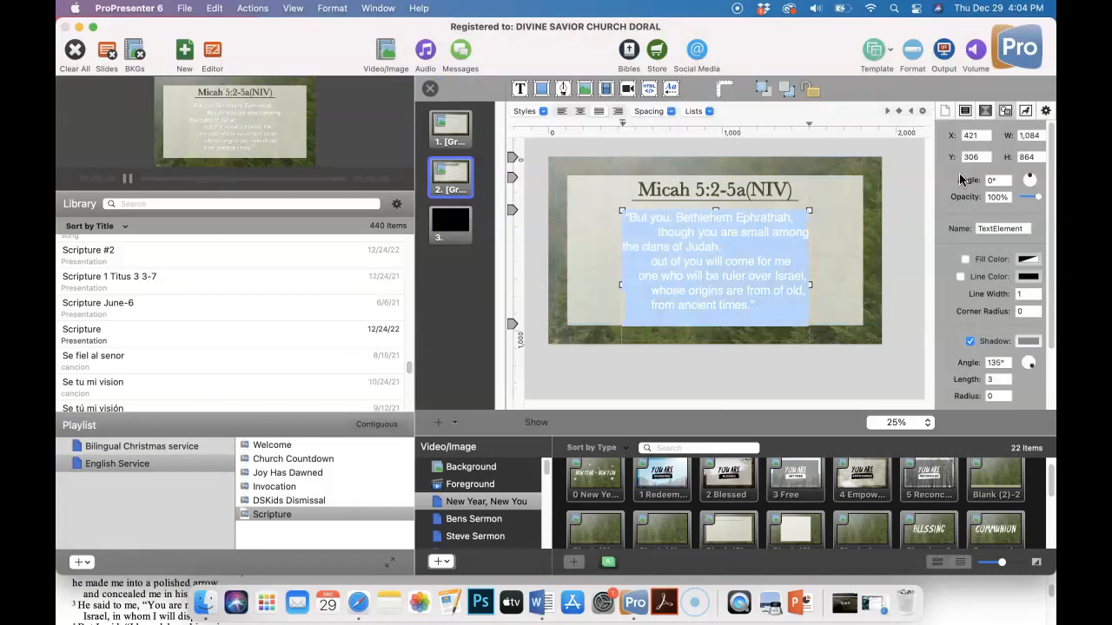
{"action": "left_click", "coordinate": [1025, 110]}
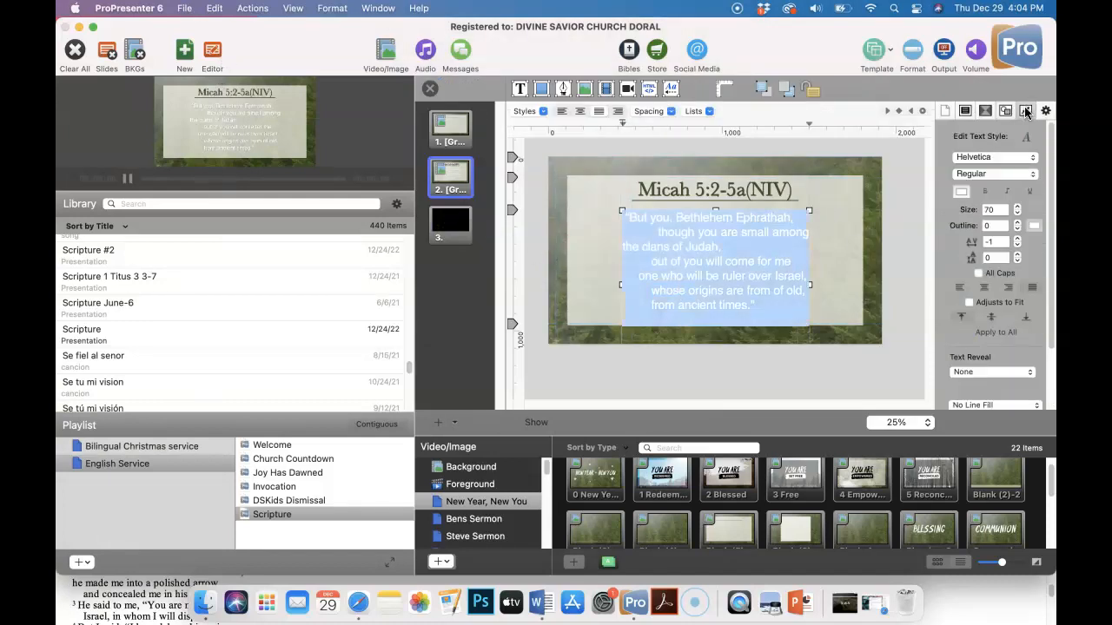
{"action": "left_click", "coordinate": [960, 193]}
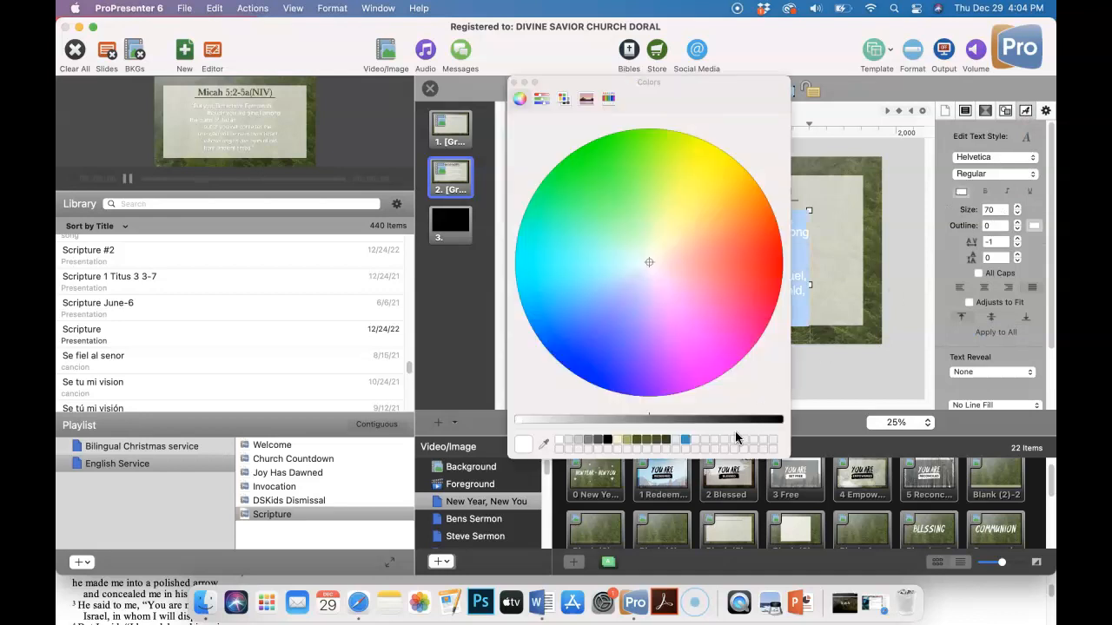
{"action": "left_click", "coordinate": [645, 441]}
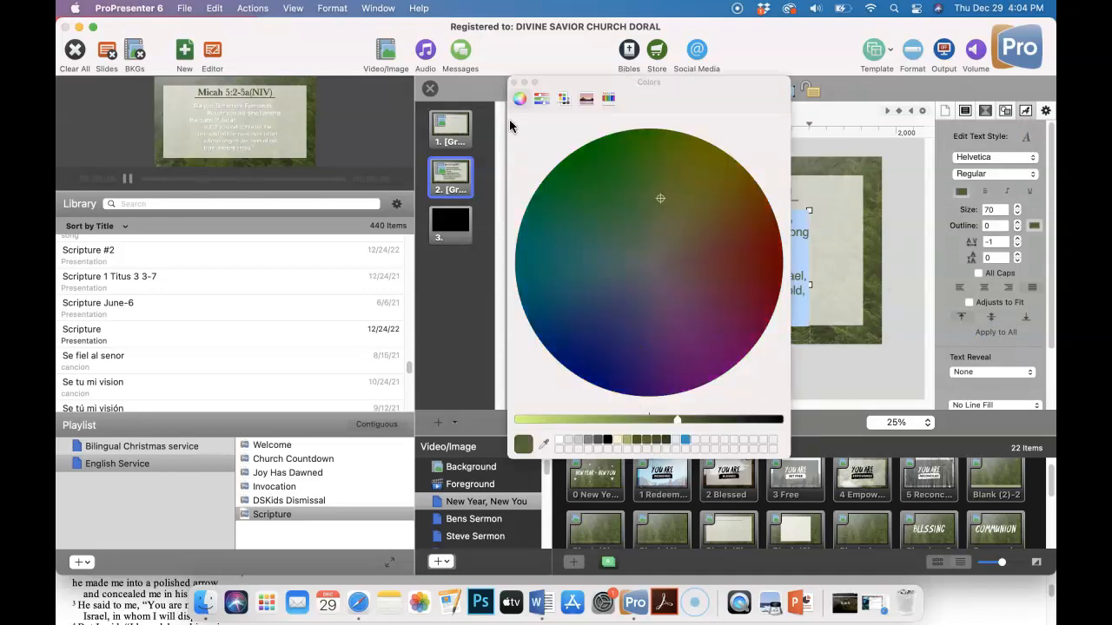
{"action": "left_click", "coordinate": [513, 84]}
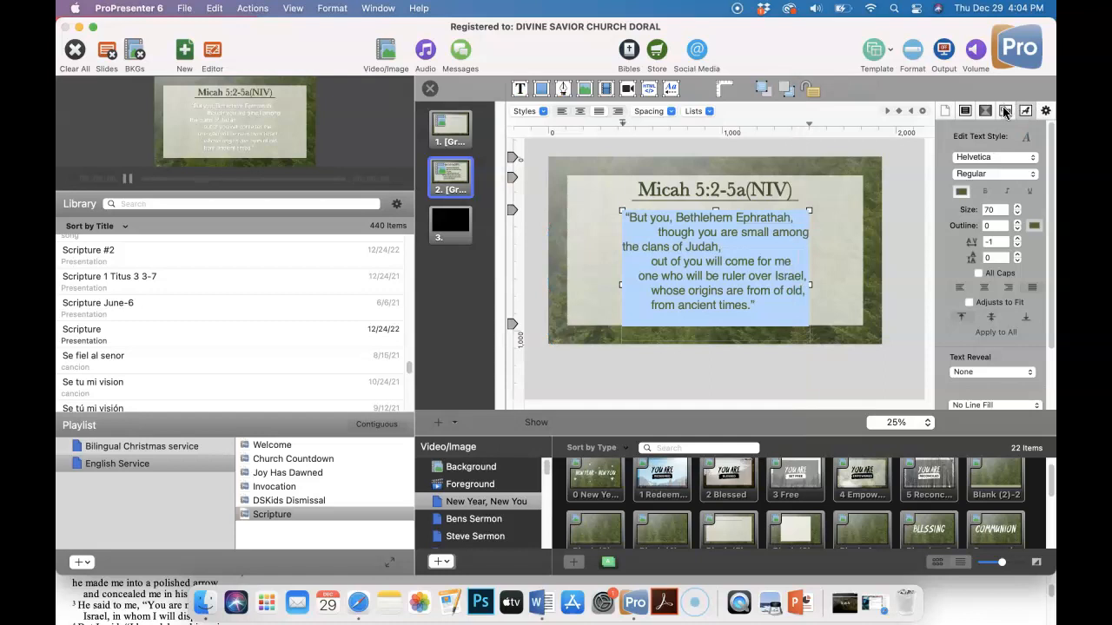
Set the shadow length of the verse text on slide 2 to 1.
{"action": "left_click", "coordinate": [1005, 112]}
{"action": "left_click_drag", "start_coordinate": [998, 380], "coordinate": [983, 379]}
{"action": "key", "text": "BackSpace"}
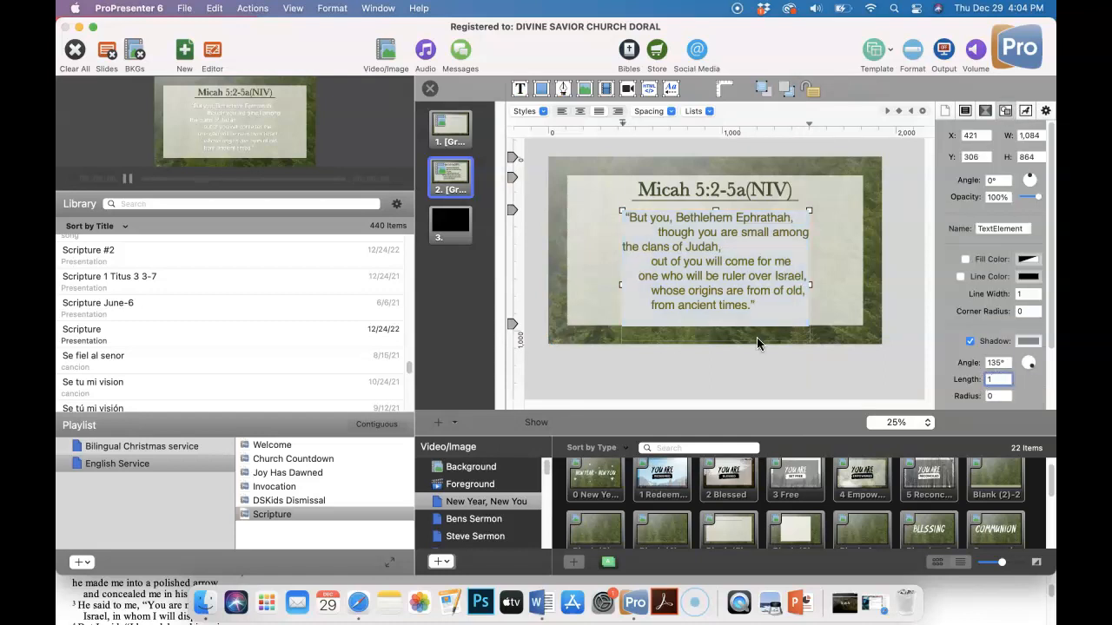
{"action": "left_click", "coordinate": [599, 283]}
Duplicate slide 2 directly below itself and turn off the verse text's shadow on the copy.
{"action": "right_click", "coordinate": [451, 174]}
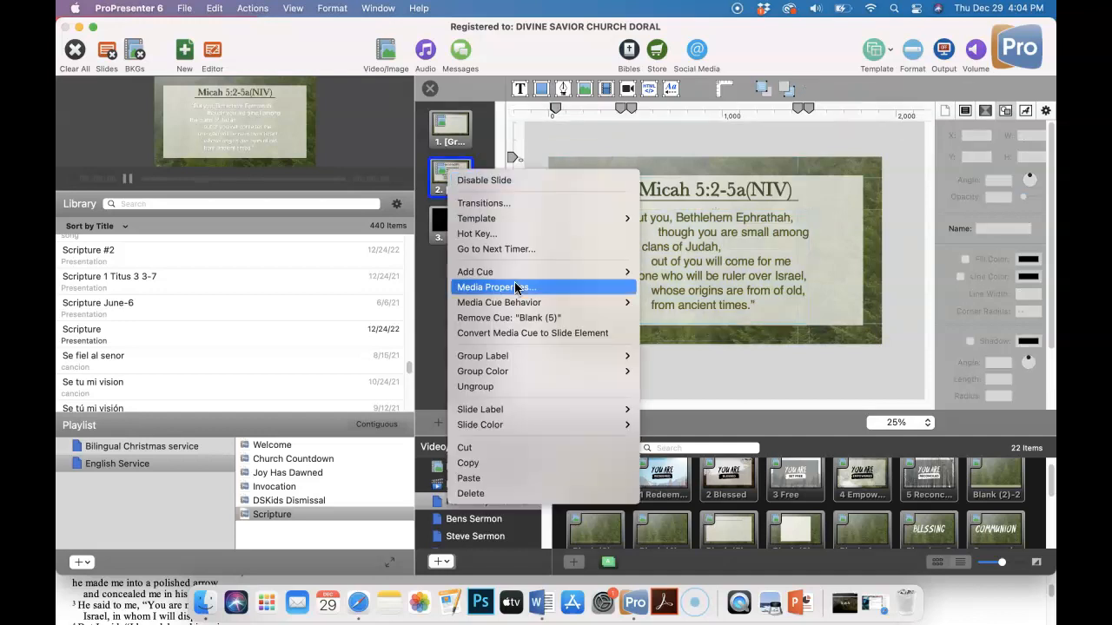
{"action": "left_click", "coordinate": [523, 463]}
{"action": "right_click", "coordinate": [447, 172]}
{"action": "left_click", "coordinate": [492, 448]}
{"action": "key", "text": "super+v"}
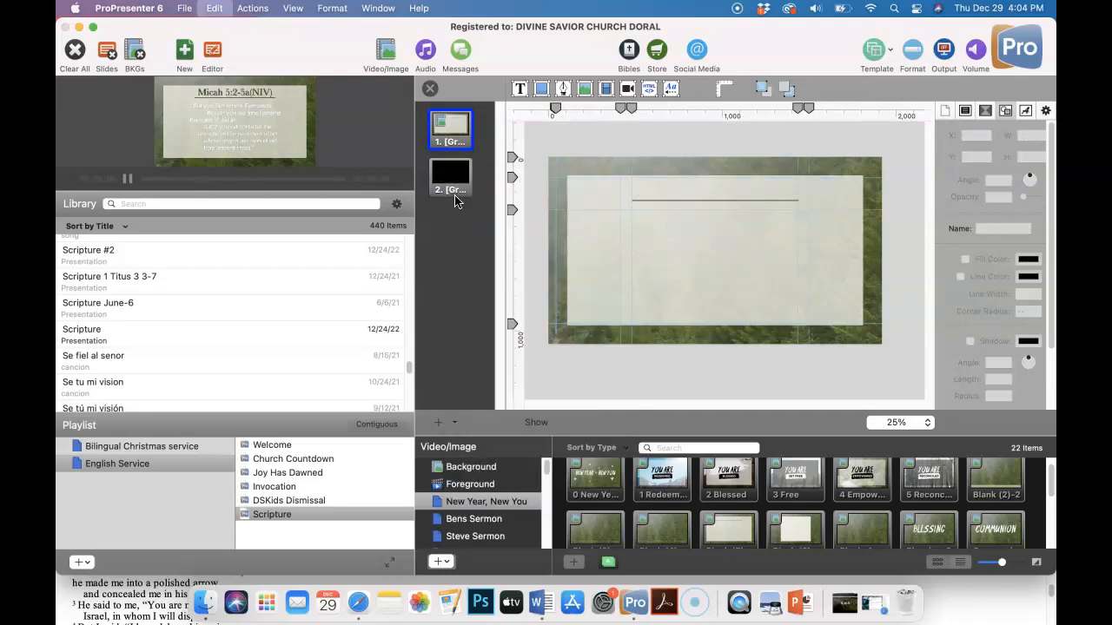
{"action": "right_click", "coordinate": [458, 171]}
{"action": "left_click", "coordinate": [510, 457]}
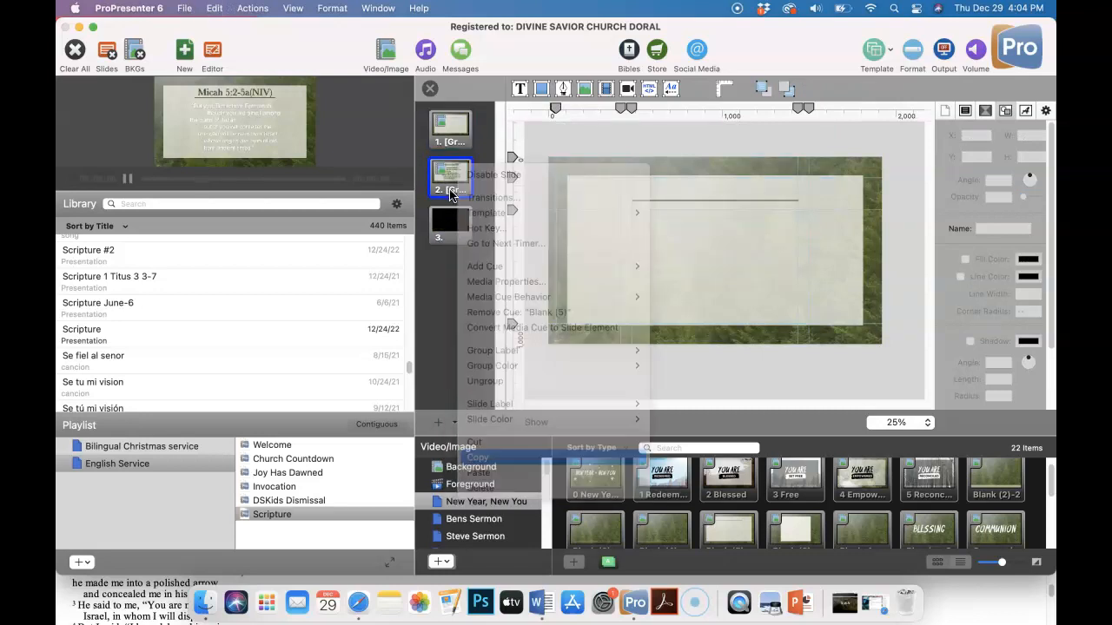
{"action": "right_click", "coordinate": [450, 176]}
{"action": "left_click", "coordinate": [469, 482]}
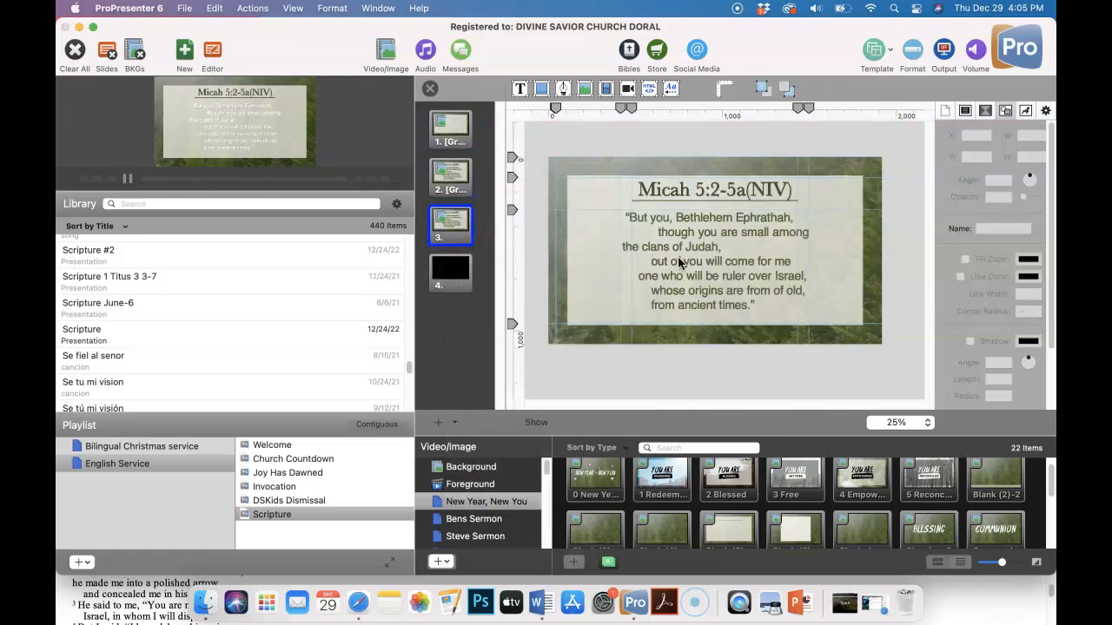
{"action": "left_click", "coordinate": [680, 262]}
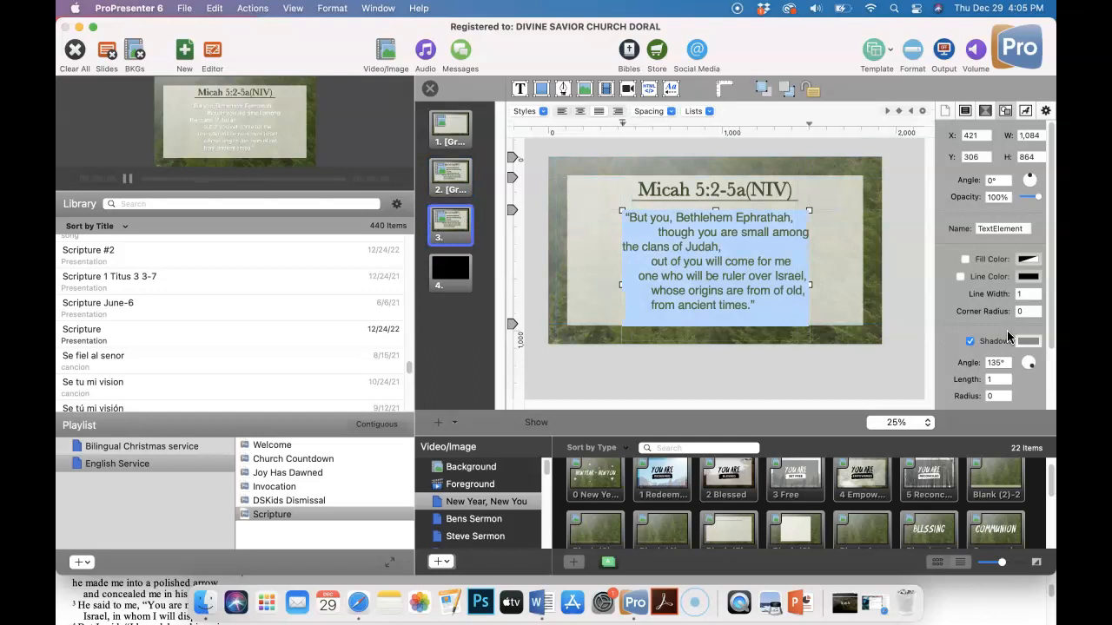
{"action": "left_click", "coordinate": [967, 343]}
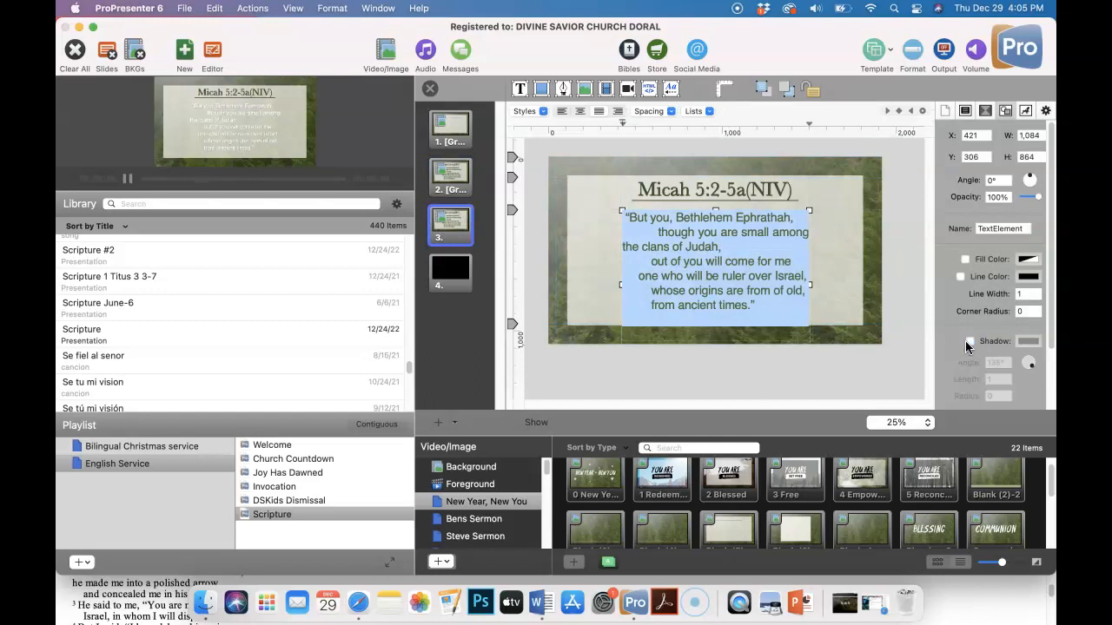
Return to the slide overview and compare the shadowed and shadowless verse slides on the full-screen output.
{"action": "left_click", "coordinate": [213, 52]}
{"action": "left_click", "coordinate": [500, 210]}
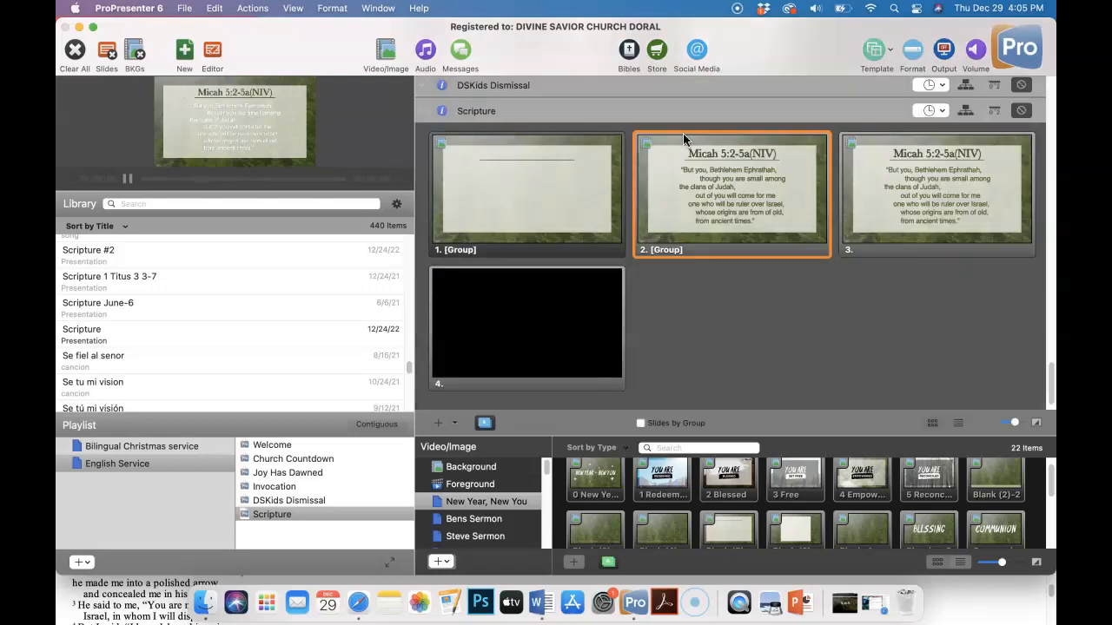
{"action": "left_click", "coordinate": [944, 51]}
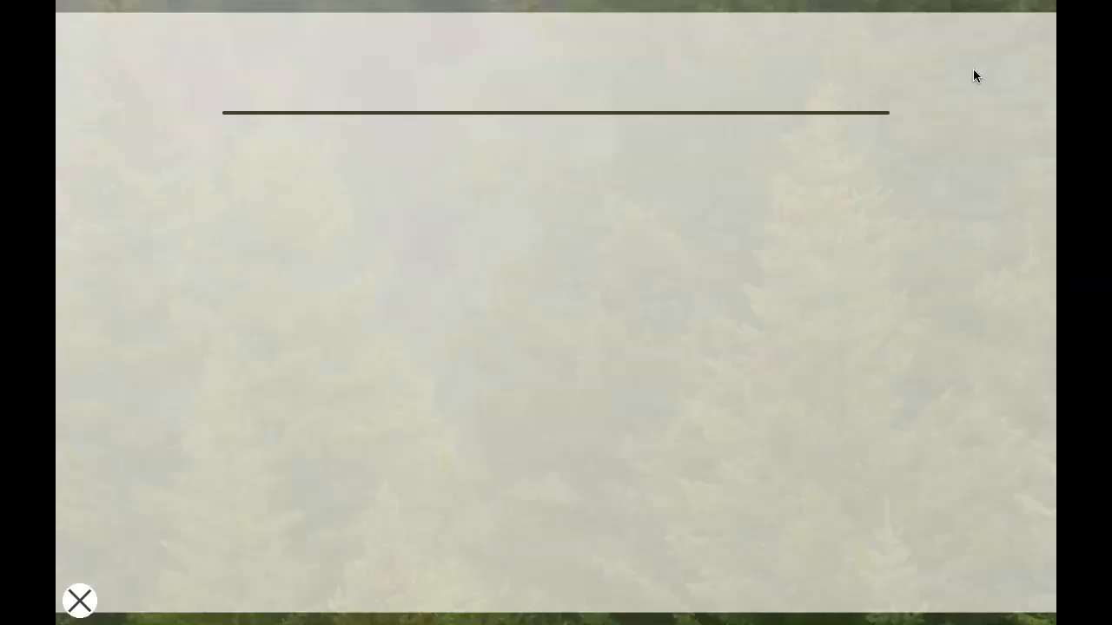
{"action": "key", "text": "Right"}
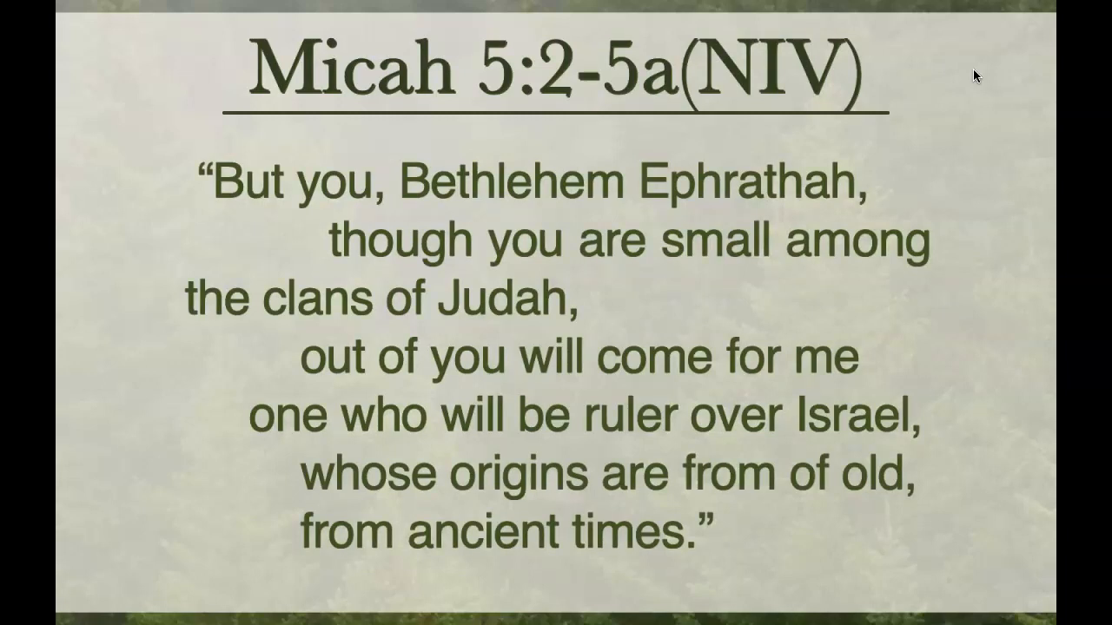
{"action": "left_click", "coordinate": [80, 600]}
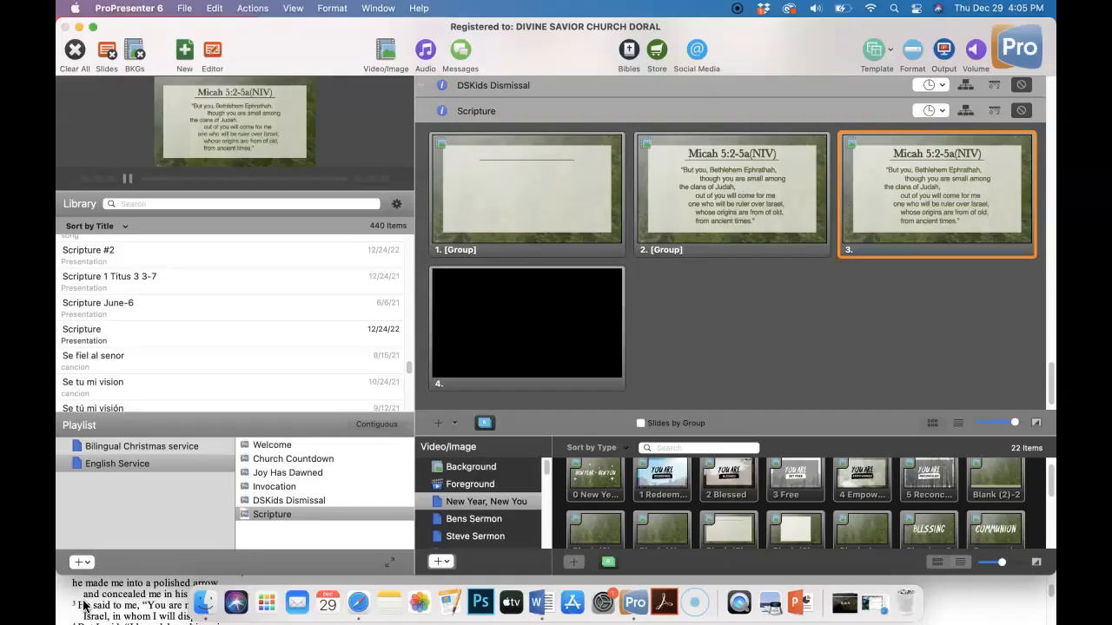
Reopen the editor and delete slide 2, the version with the shadowed verse text.
{"action": "left_click", "coordinate": [212, 50]}
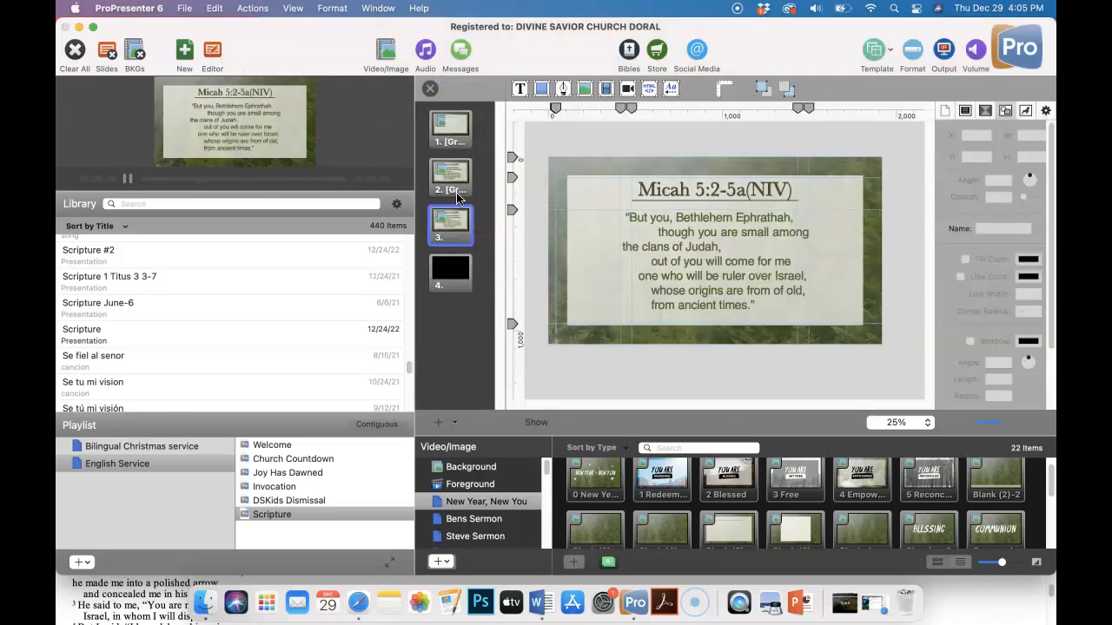
{"action": "right_click", "coordinate": [459, 176]}
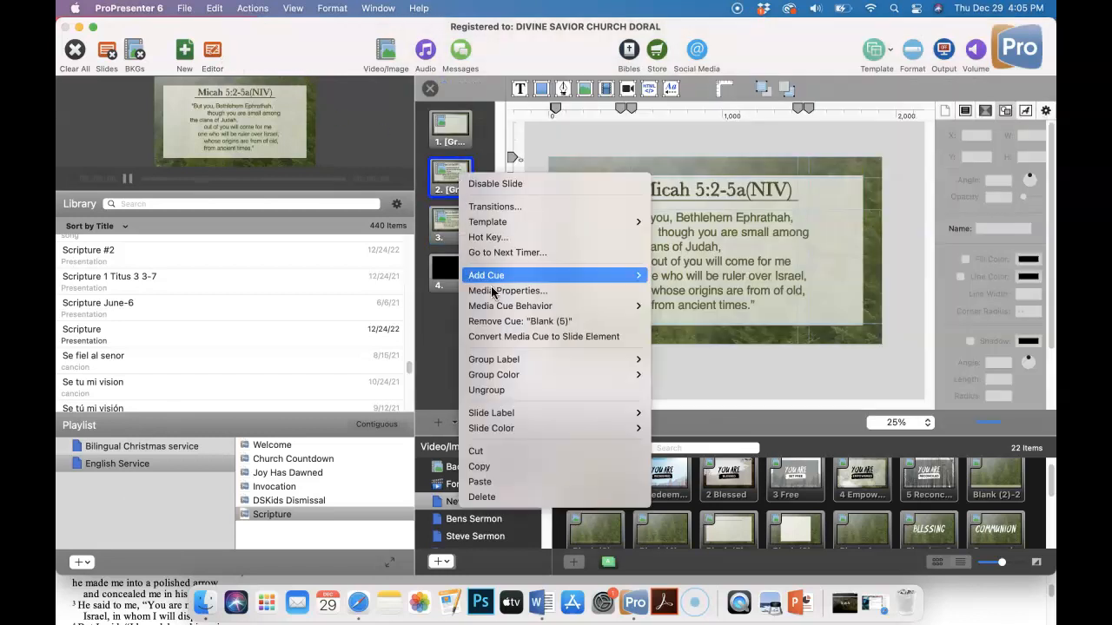
{"action": "left_click", "coordinate": [483, 496]}
{"action": "left_click", "coordinate": [452, 176]}
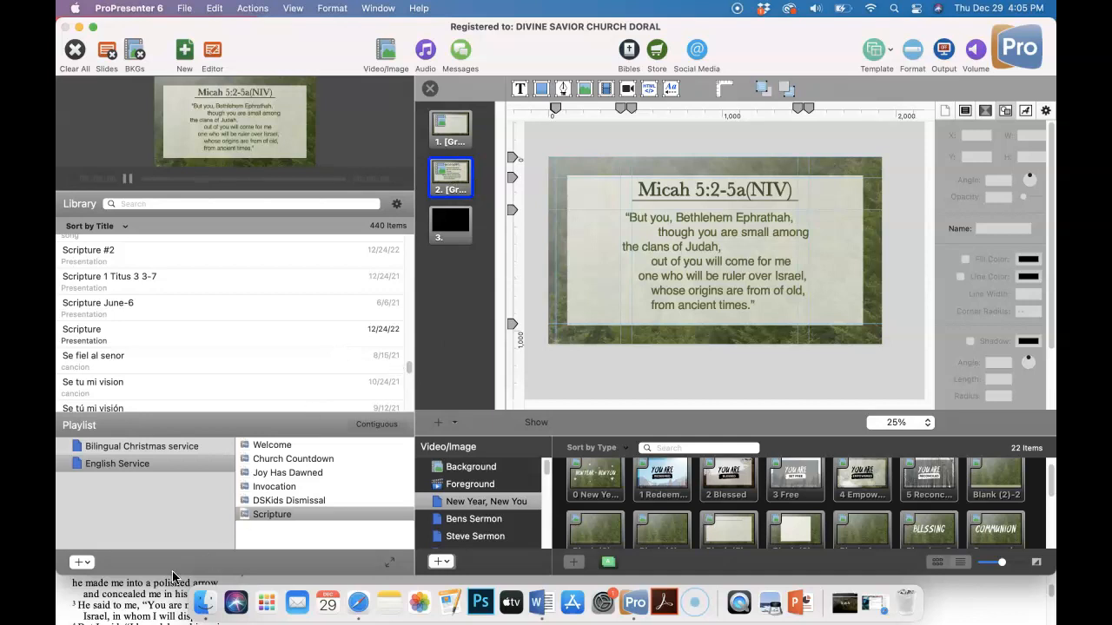
Shorten the presentation window to uncover the Bible reading in the Order of Service document, and select the Micah title on the slide.
{"action": "left_click_drag", "start_coordinate": [173, 575], "coordinate": [210, 405]}
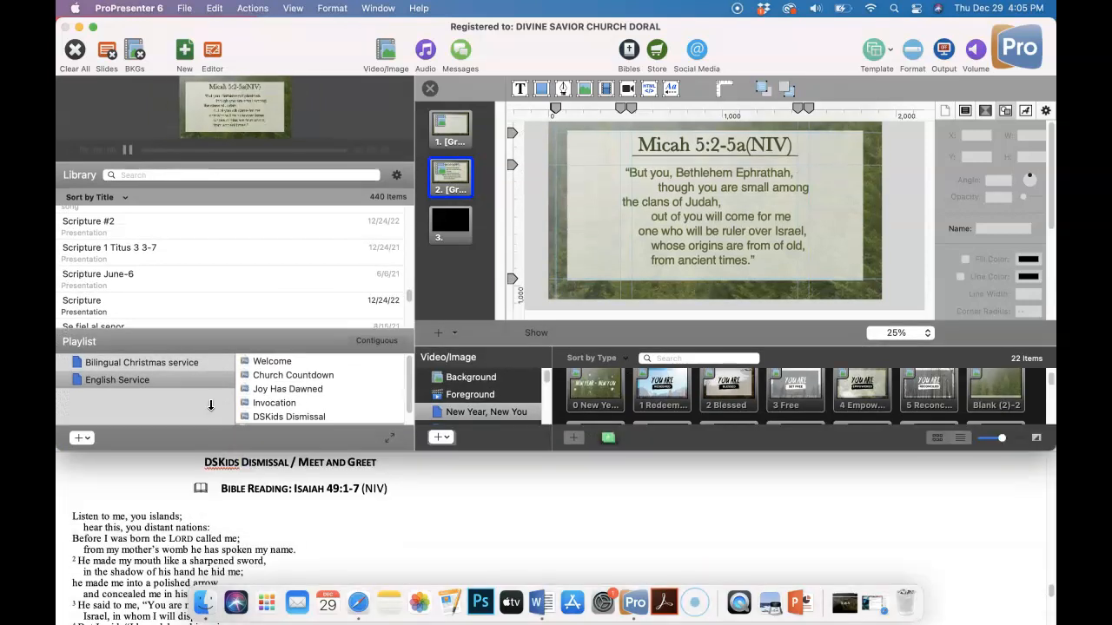
{"action": "left_click", "coordinate": [351, 487]}
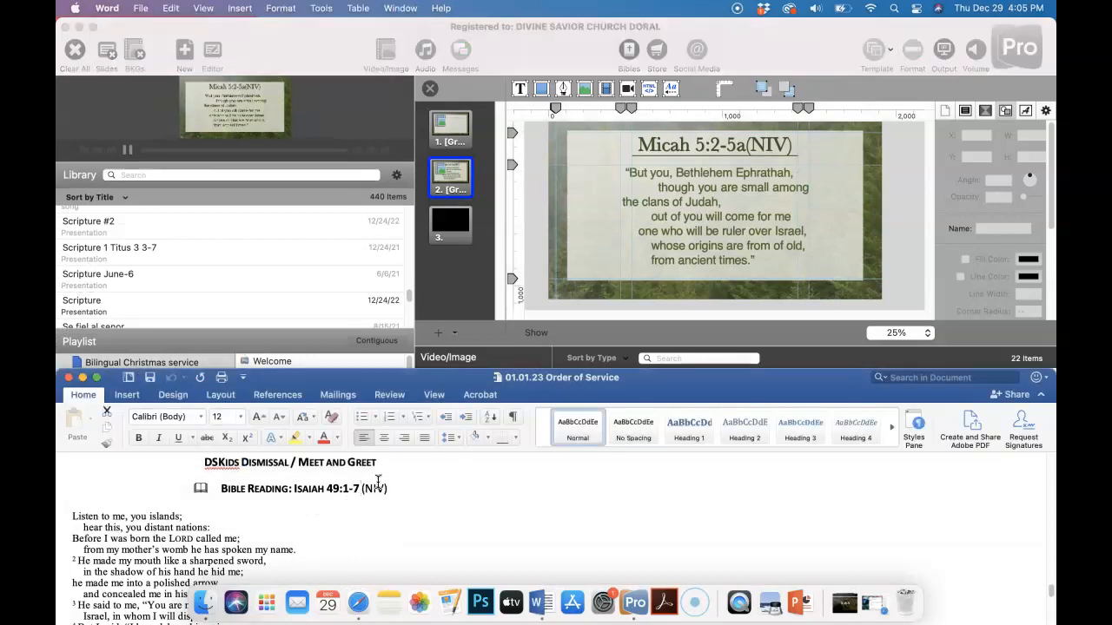
{"action": "left_click", "coordinate": [739, 150]}
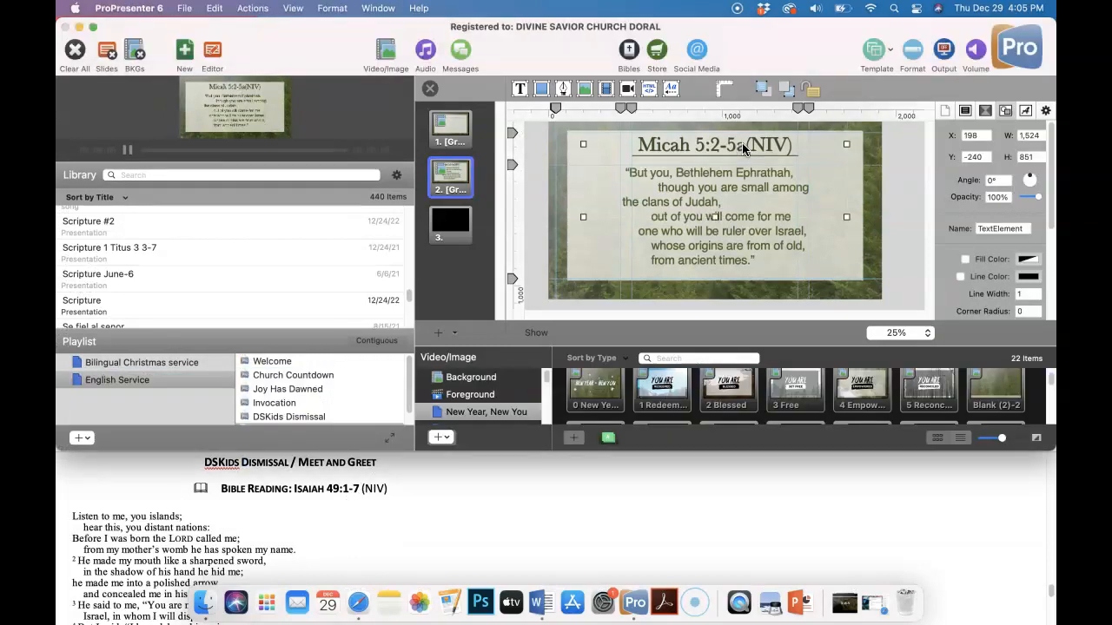
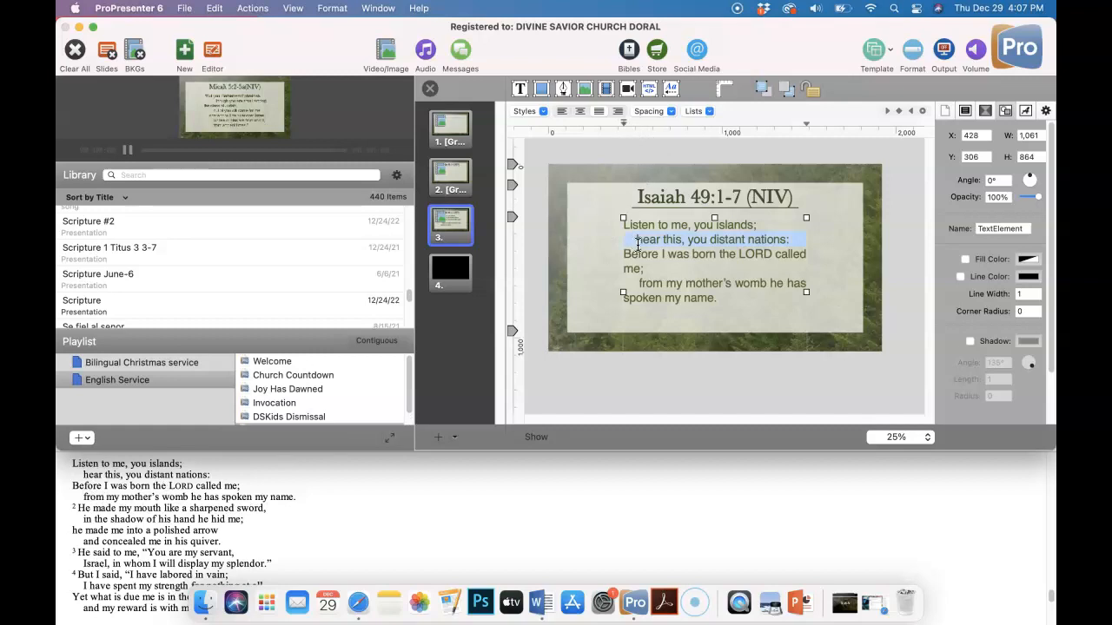
Adjust the ruler indent of the Isaiah 49 verse text on slide 3 so its wrapped lines are indented.
{"action": "left_click", "coordinate": [580, 277]}
{"action": "double_click", "coordinate": [689, 272]}
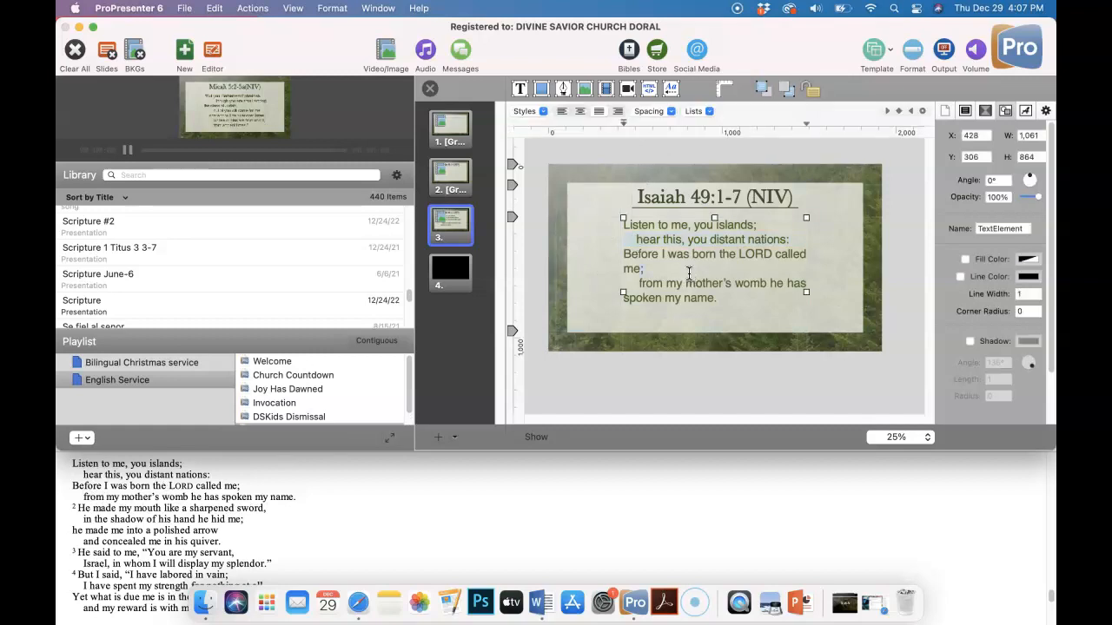
{"action": "left_click_drag", "start_coordinate": [626, 125], "coordinate": [635, 126]}
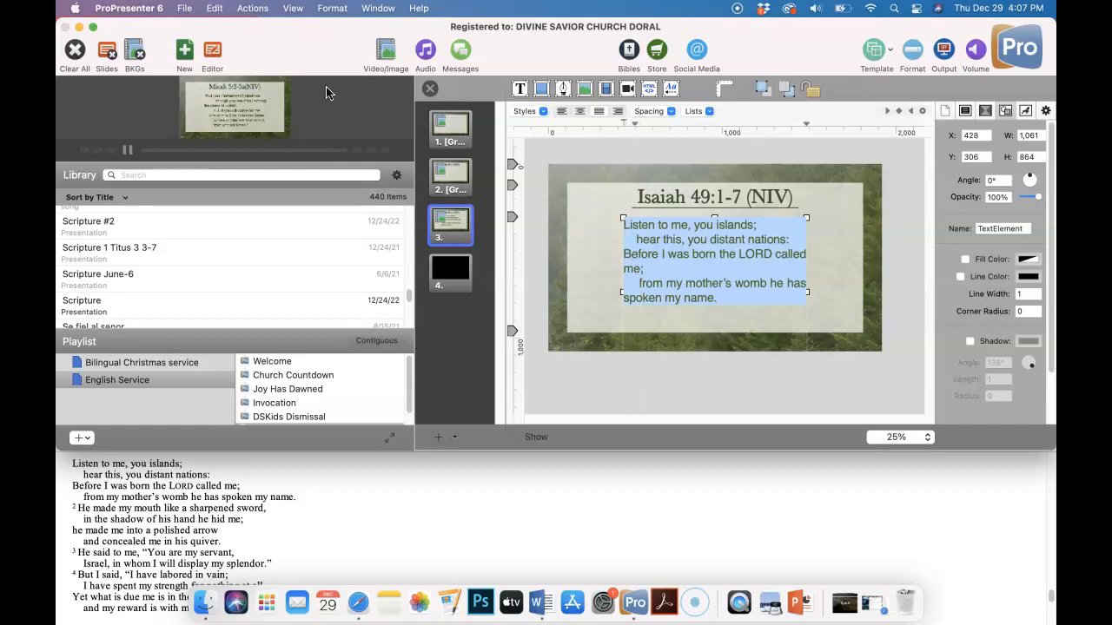
{"action": "left_click_drag", "start_coordinate": [633, 124], "coordinate": [621, 121]}
{"action": "left_click", "coordinate": [601, 217]}
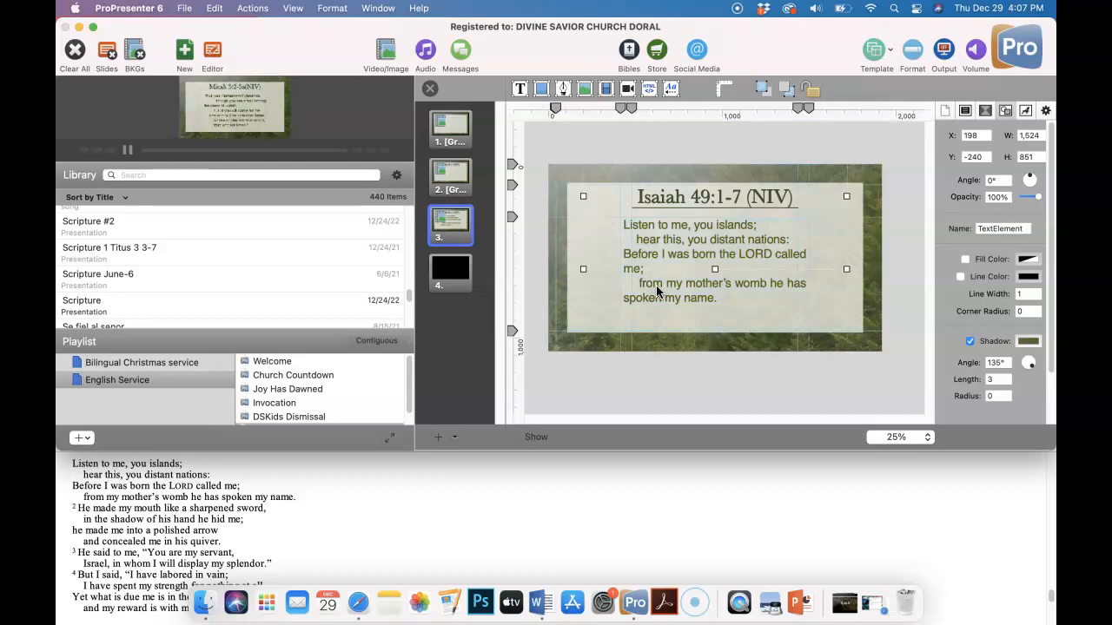
{"action": "left_click", "coordinate": [627, 270]}
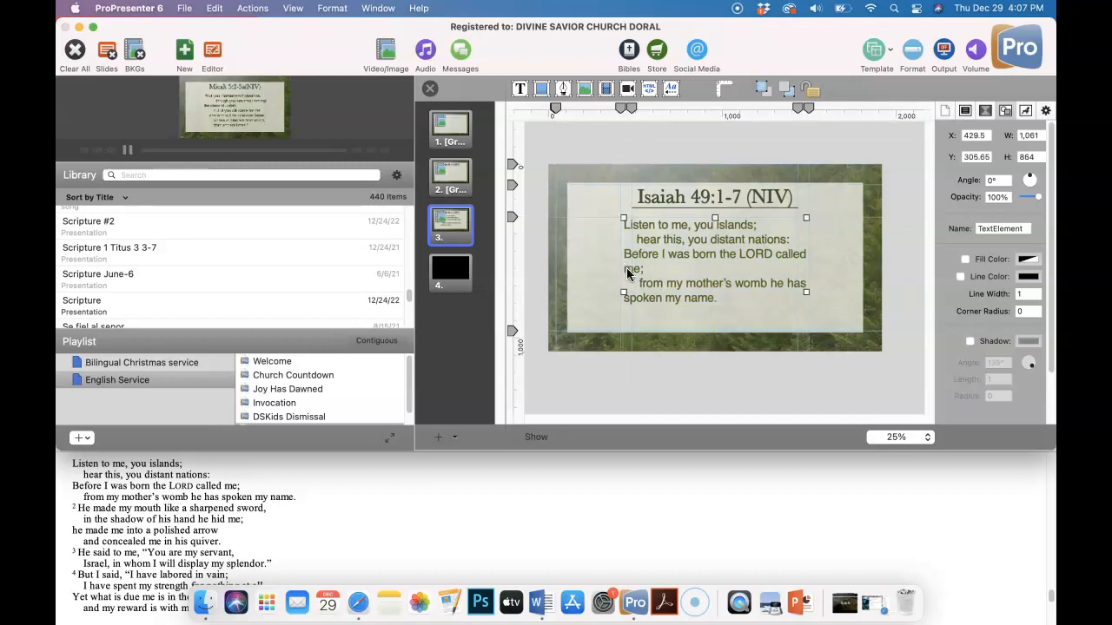
{"action": "double_click", "coordinate": [626, 270]}
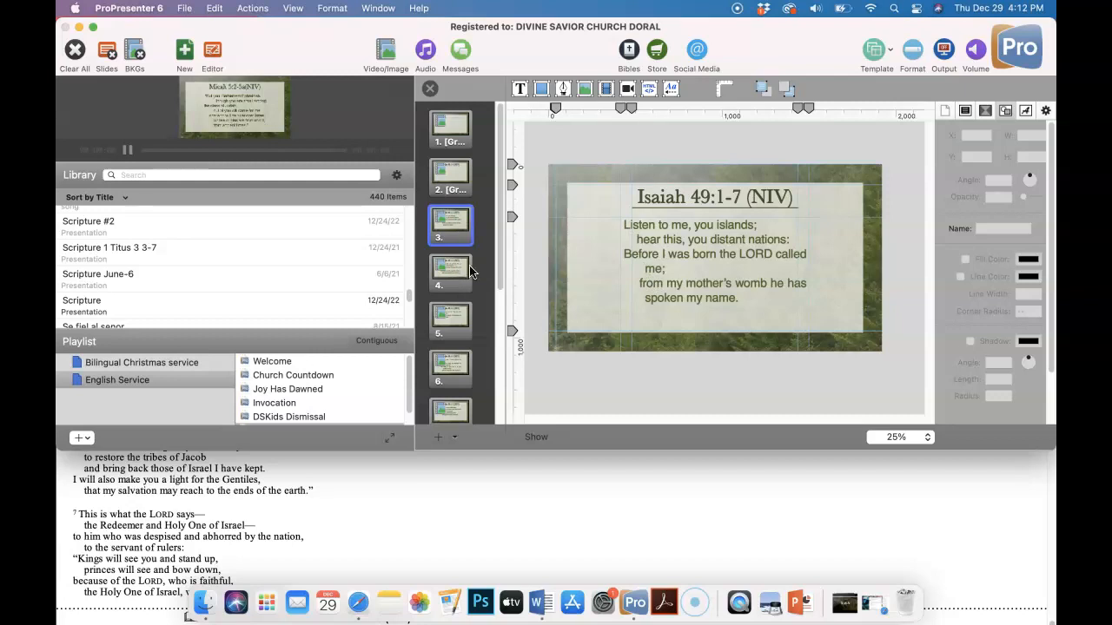
Add a leading space before "he made me into a polished arrow" on slide 4.
{"action": "double_click", "coordinate": [645, 235]}
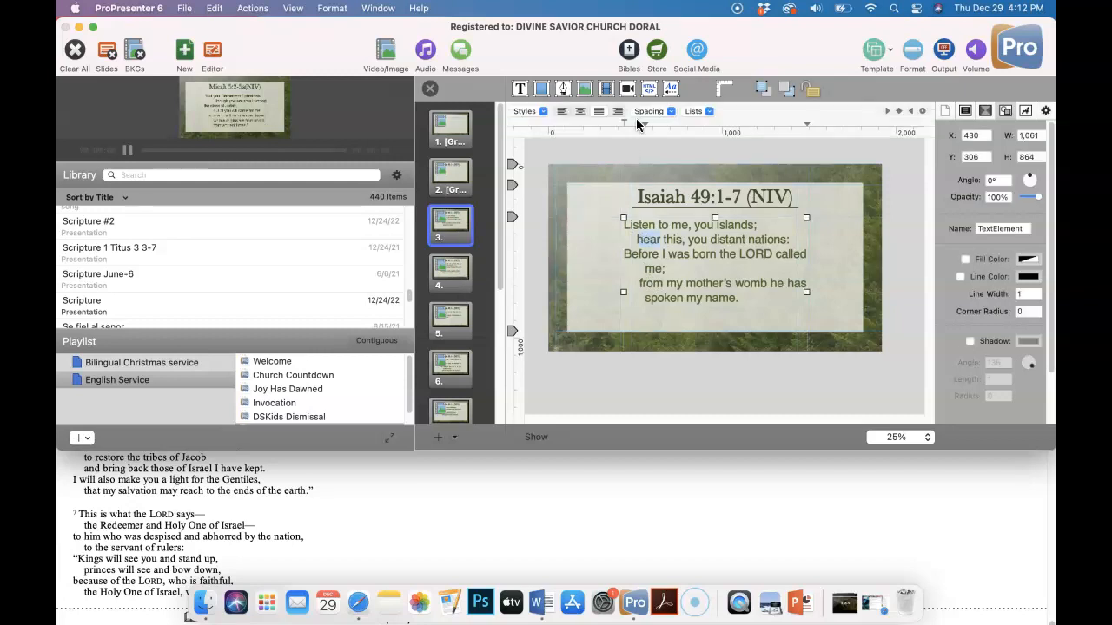
{"action": "left_click", "coordinate": [450, 275]}
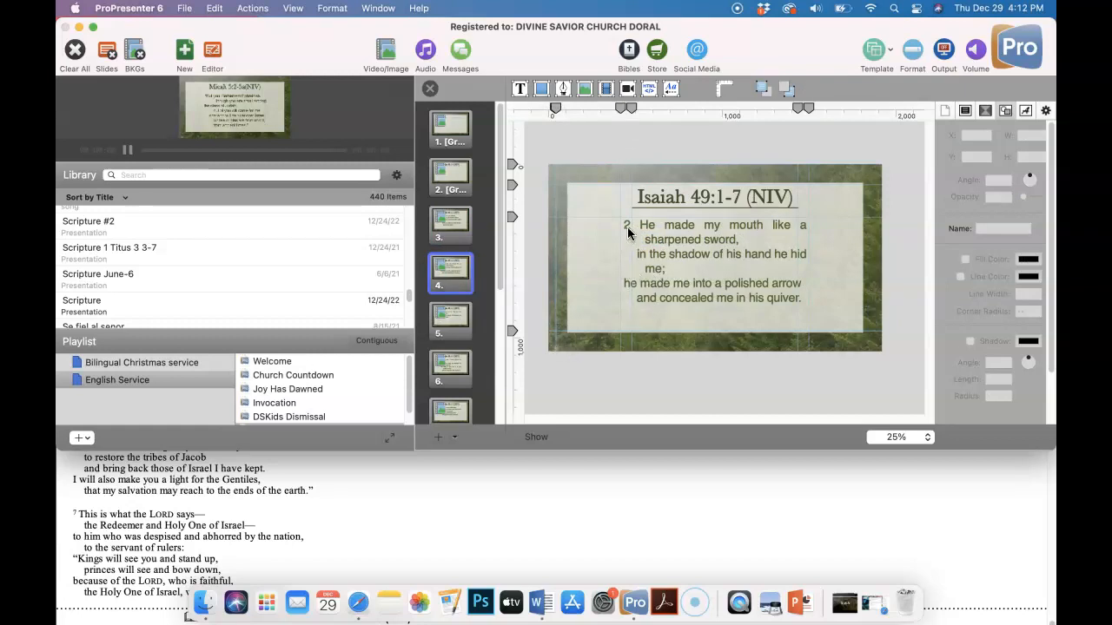
{"action": "left_click", "coordinate": [622, 289]}
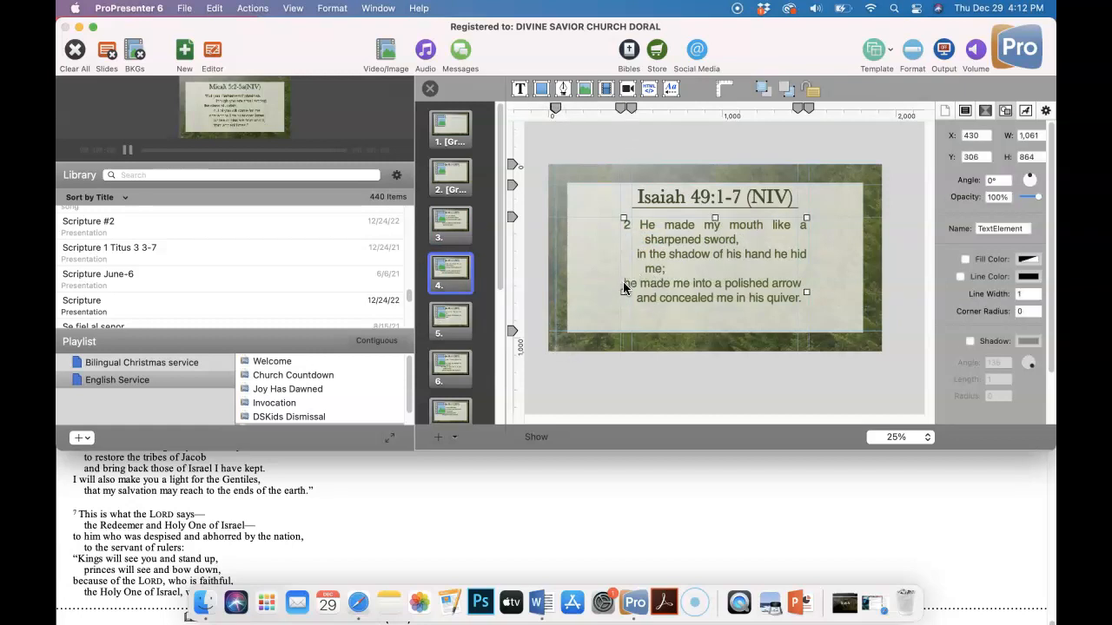
{"action": "double_click", "coordinate": [623, 281]}
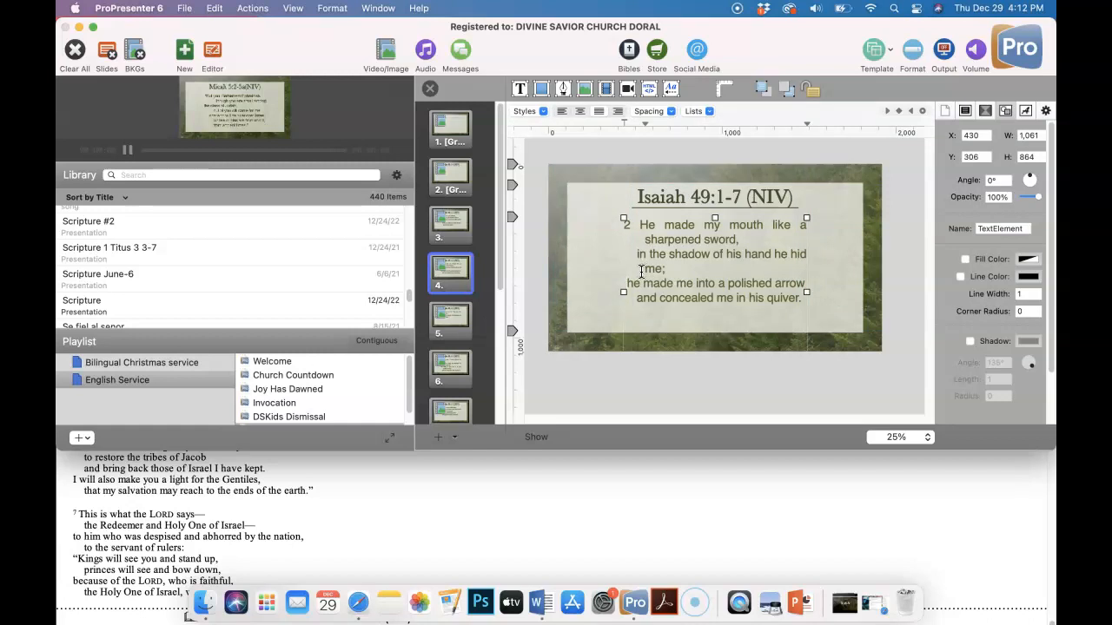
{"action": "key", "text": "BackSpace"}
Add a leading space before "Yet what is due me" on slide 6.
{"action": "left_click", "coordinate": [458, 323]}
{"action": "left_click", "coordinate": [445, 380]}
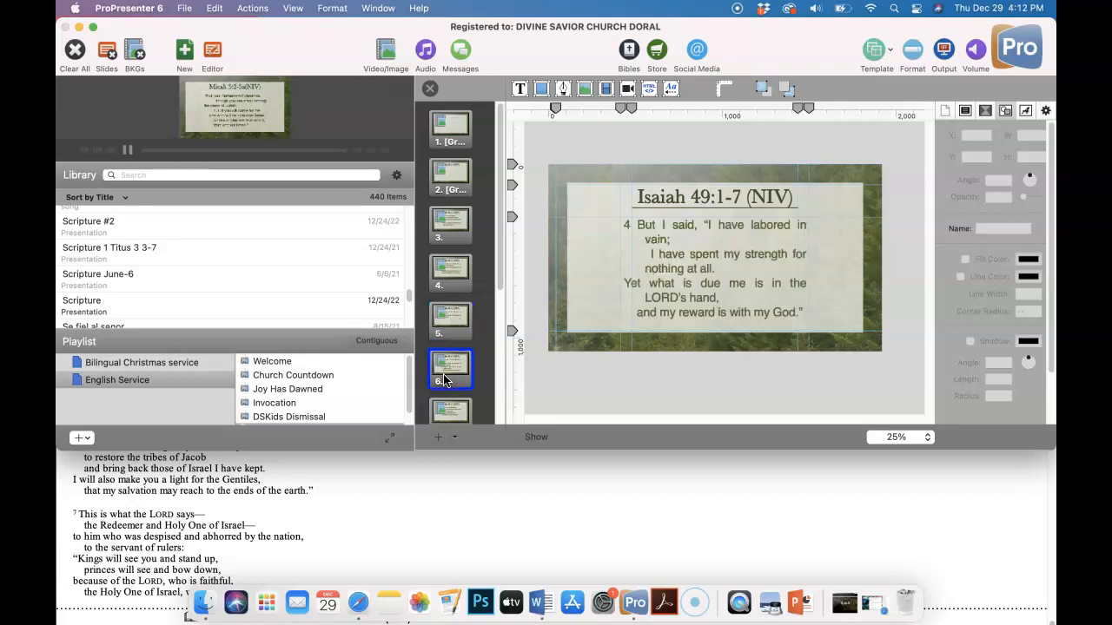
{"action": "left_click", "coordinate": [627, 283]}
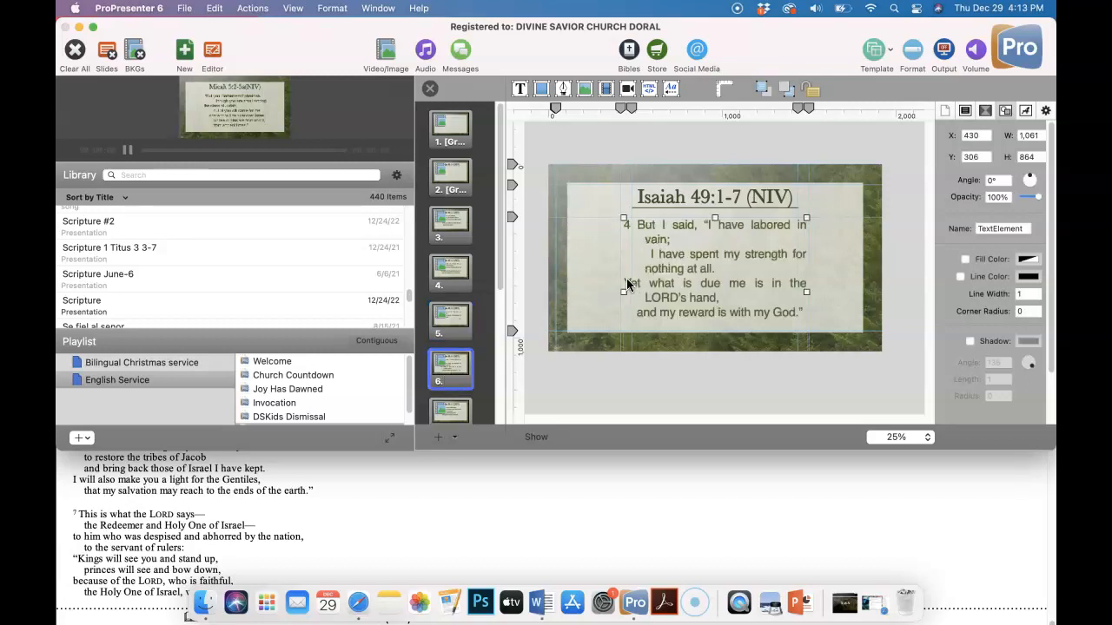
{"action": "double_click", "coordinate": [625, 282]}
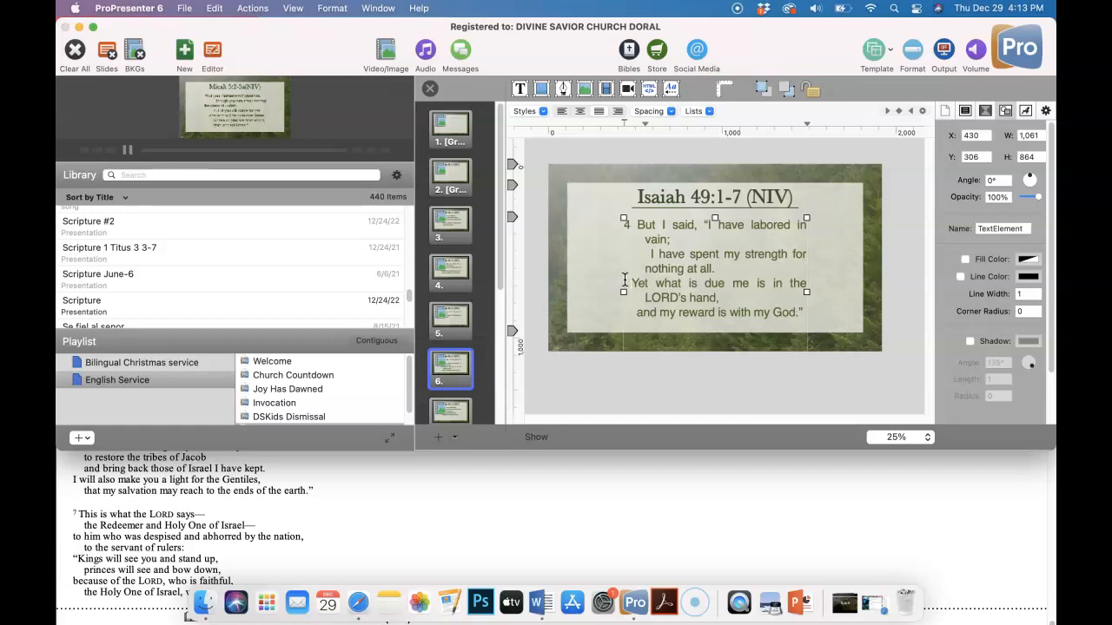
Add a leading space before "to bring Jacob back to him" on slide 7, keeping the word "to".
{"action": "left_click", "coordinate": [453, 406]}
{"action": "scroll", "coordinate": [463, 395], "scroll_direction": "down", "scroll_amount": 2}
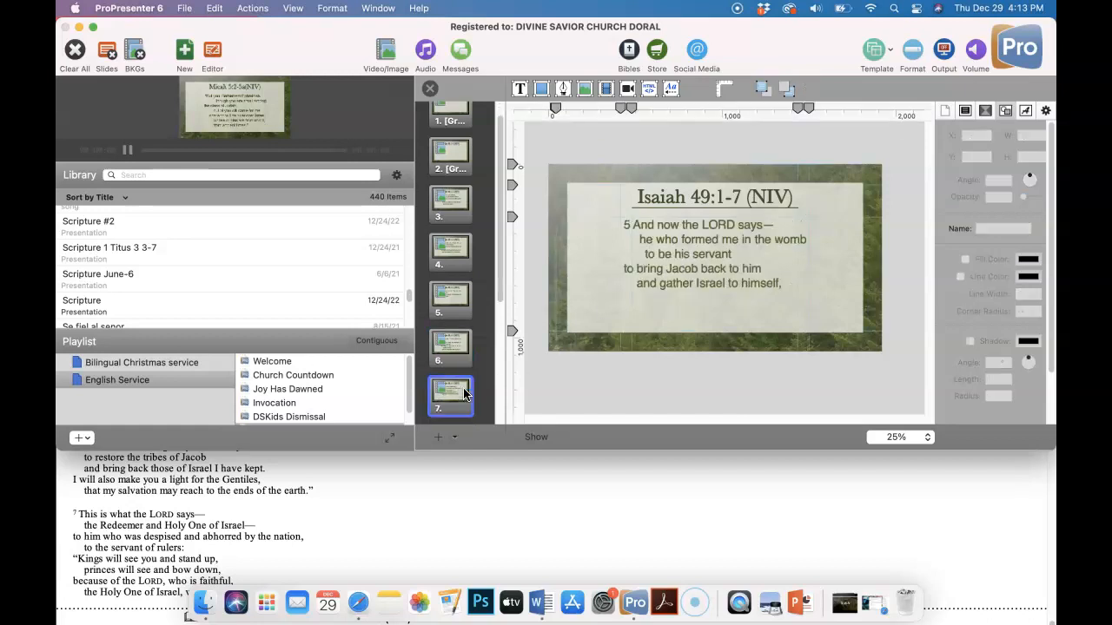
{"action": "scroll", "coordinate": [464, 364], "scroll_direction": "down", "scroll_amount": 2}
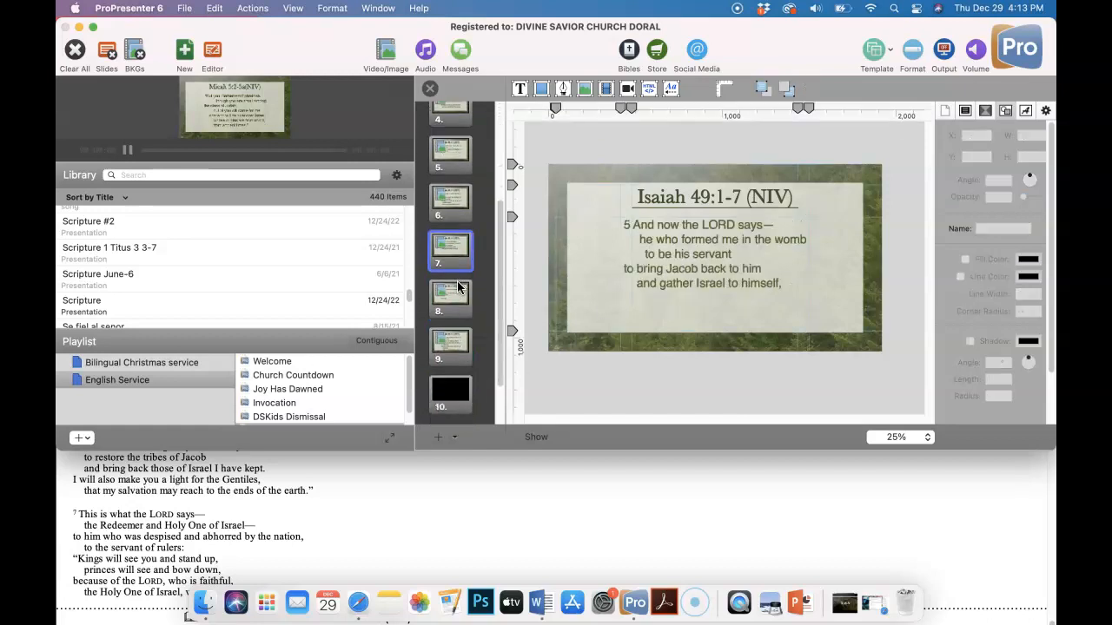
{"action": "left_click", "coordinate": [622, 275]}
{"action": "double_click", "coordinate": [625, 272]}
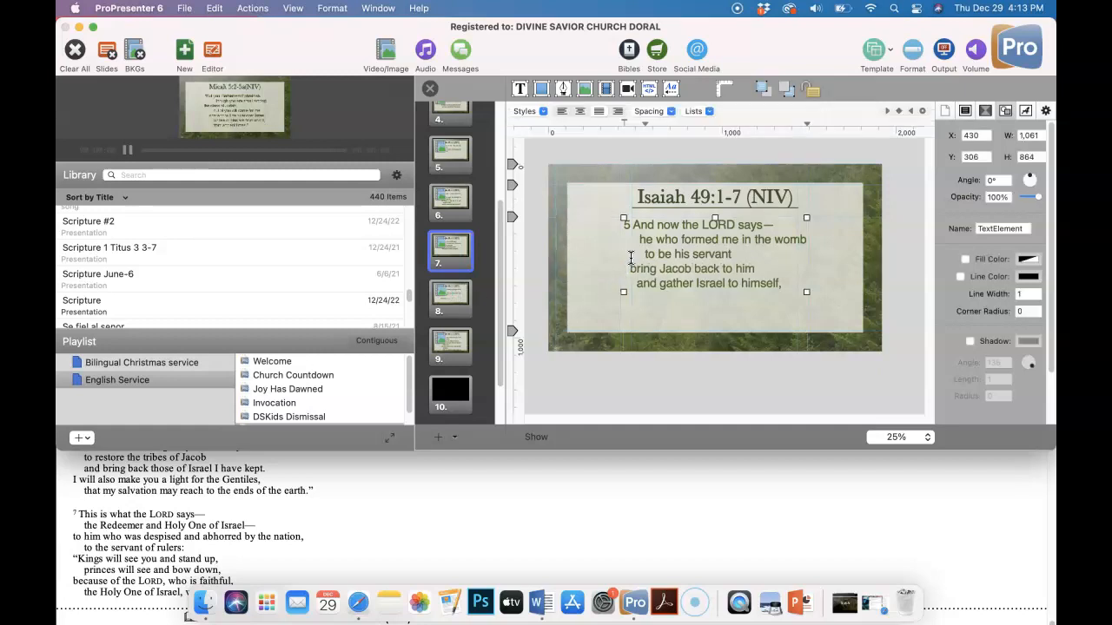
{"action": "key", "text": "super+z"}
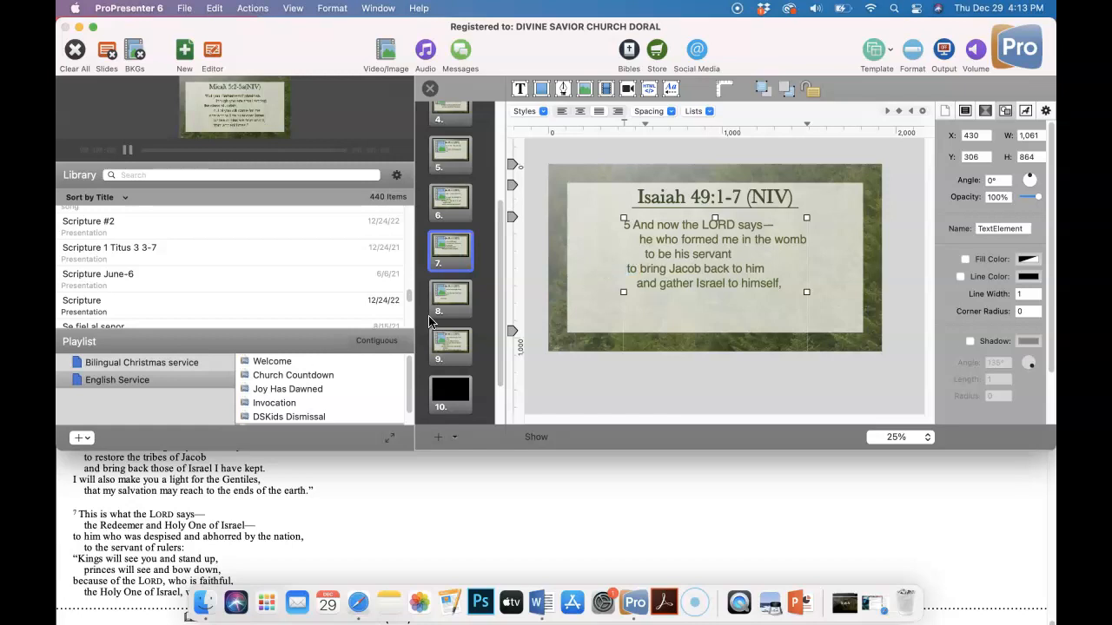
Duplicate slide 9, the "It is too small a thing" verse, directly after itself.
{"action": "left_click", "coordinate": [467, 311]}
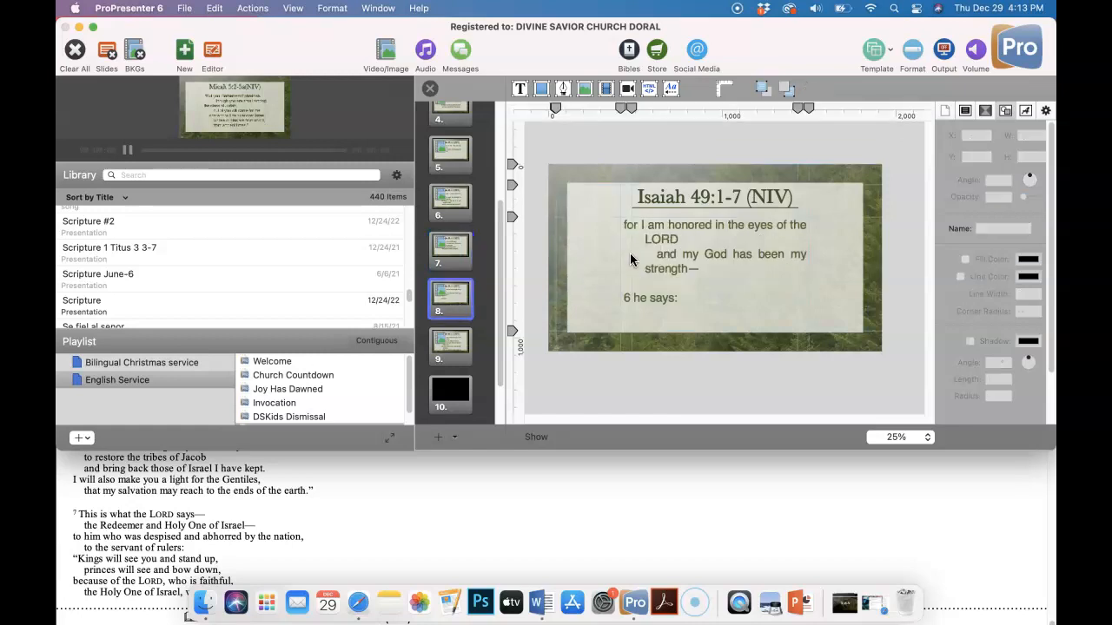
{"action": "left_click", "coordinate": [450, 345]}
{"action": "scroll", "coordinate": [448, 343], "scroll_direction": "down", "scroll_amount": 1}
{"action": "scroll", "coordinate": [448, 341], "scroll_direction": "down", "scroll_amount": 5}
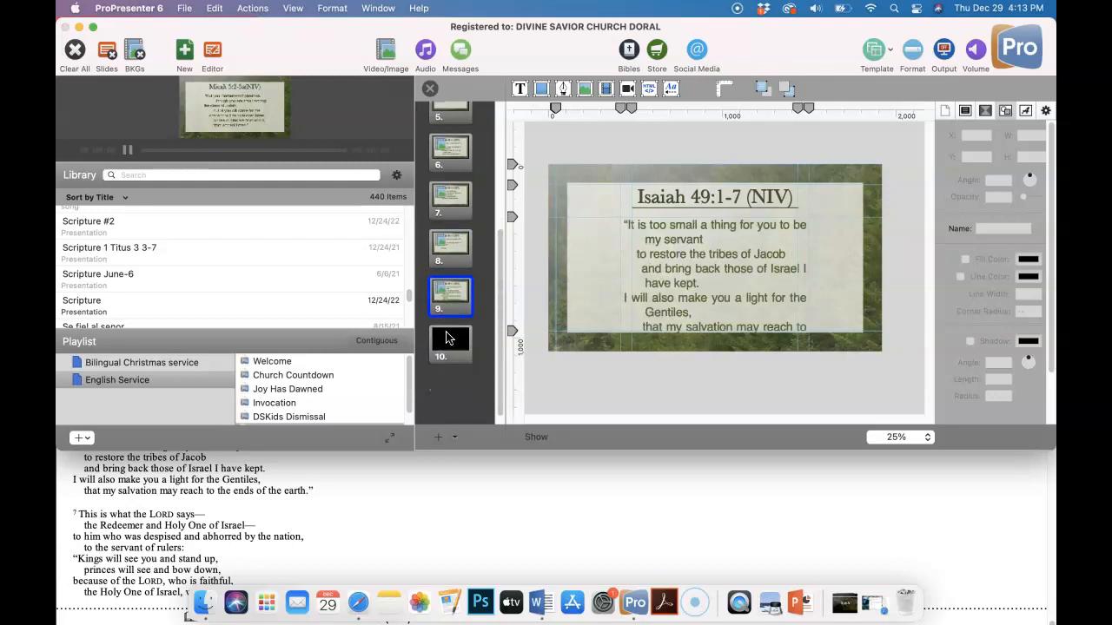
{"action": "right_click", "coordinate": [450, 295]}
{"action": "left_click", "coordinate": [467, 541]}
{"action": "right_click", "coordinate": [454, 301]}
{"action": "left_click", "coordinate": [514, 553]}
Delete the passage from "I will also make you a light for the Gentiles" to the end of slide 9.
{"action": "left_click", "coordinate": [633, 305]}
{"action": "double_click", "coordinate": [632, 305]}
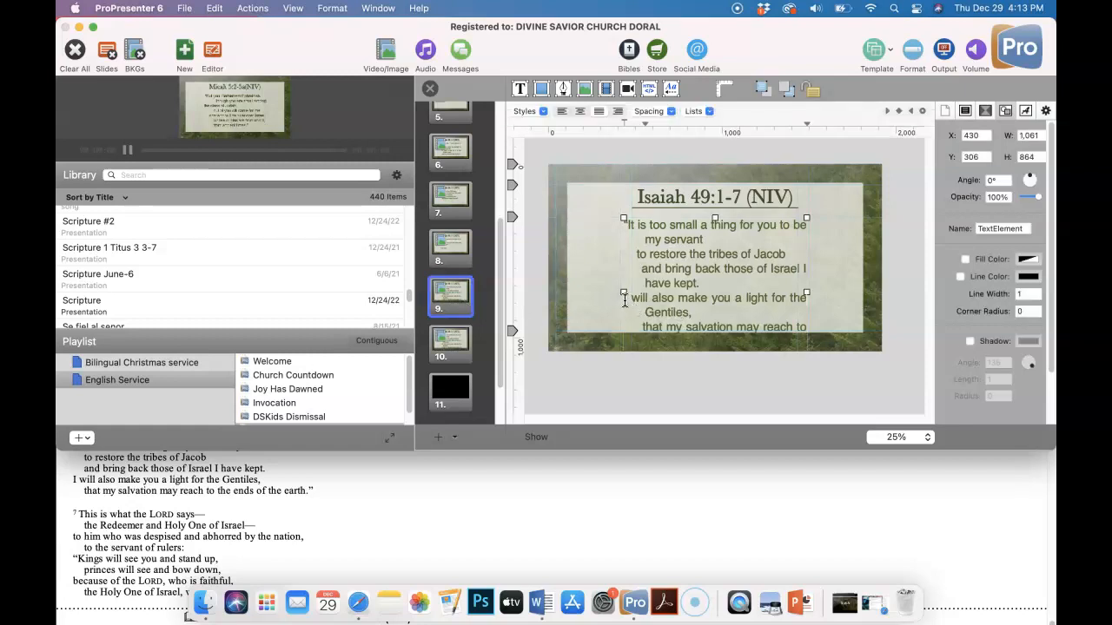
{"action": "left_click_drag", "start_coordinate": [803, 351], "coordinate": [821, 357]}
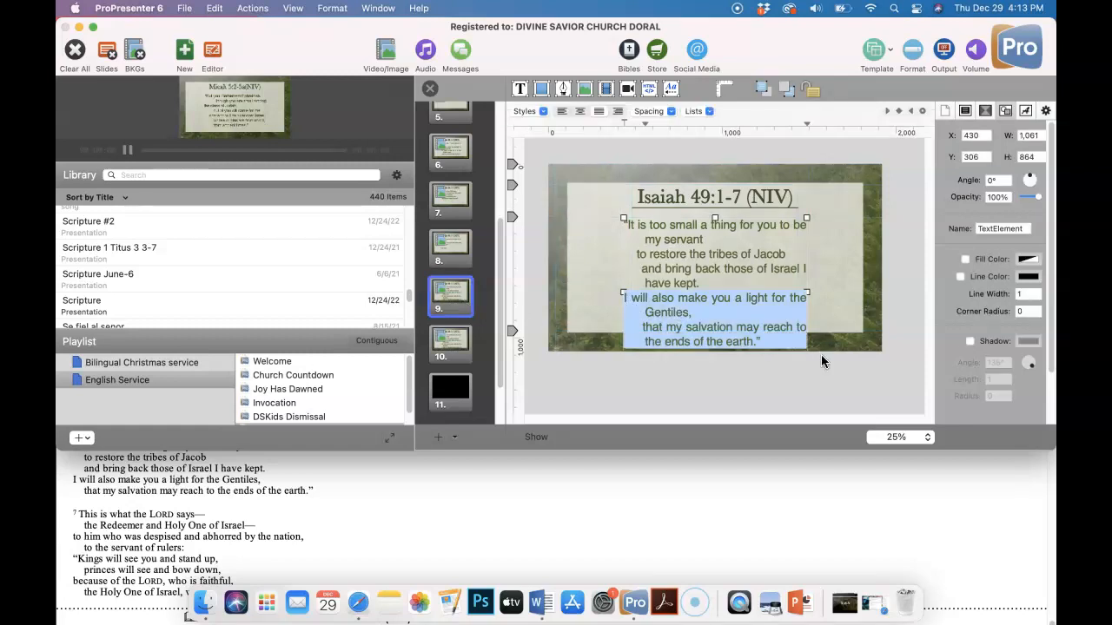
{"action": "key", "text": "BackSpace"}
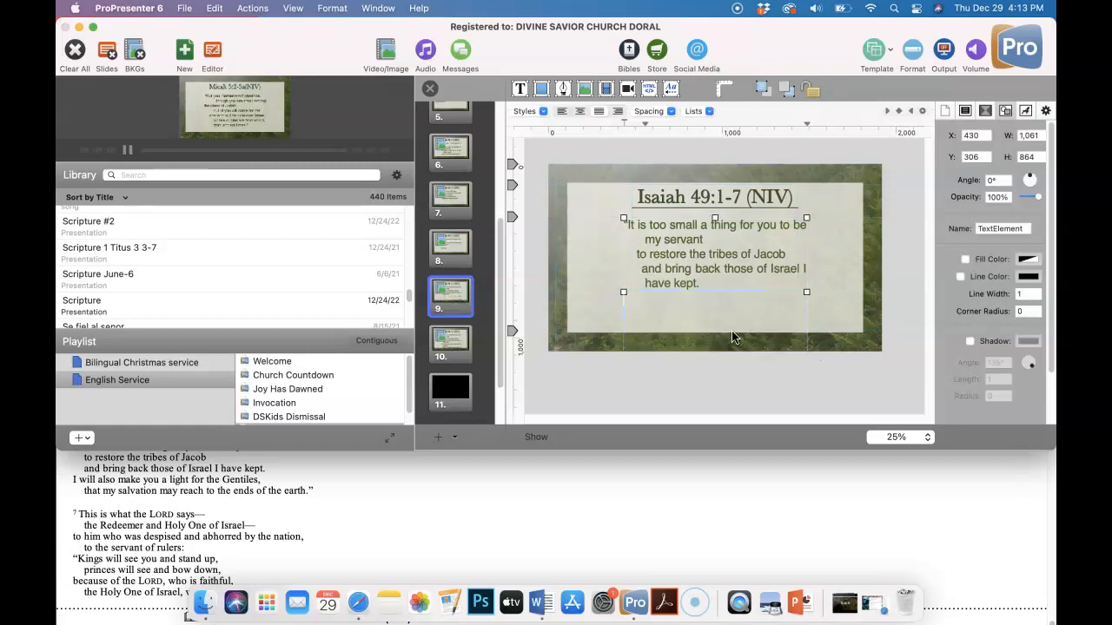
Remove the lines before "I will also make you a light for the Gentiles" on slide 10, including the leftover blank line.
{"action": "left_click", "coordinate": [452, 345]}
{"action": "left_click", "coordinate": [706, 289]}
{"action": "double_click", "coordinate": [706, 286]}
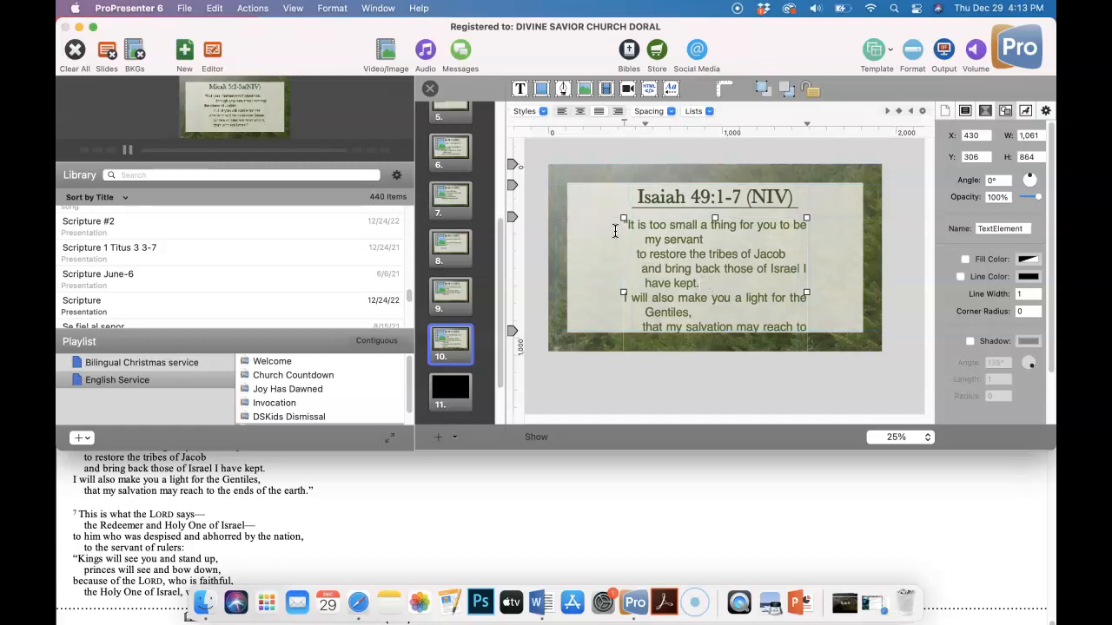
{"action": "left_click_drag", "start_coordinate": [616, 223], "coordinate": [618, 224]}
{"action": "key", "text": "BackSpace"}
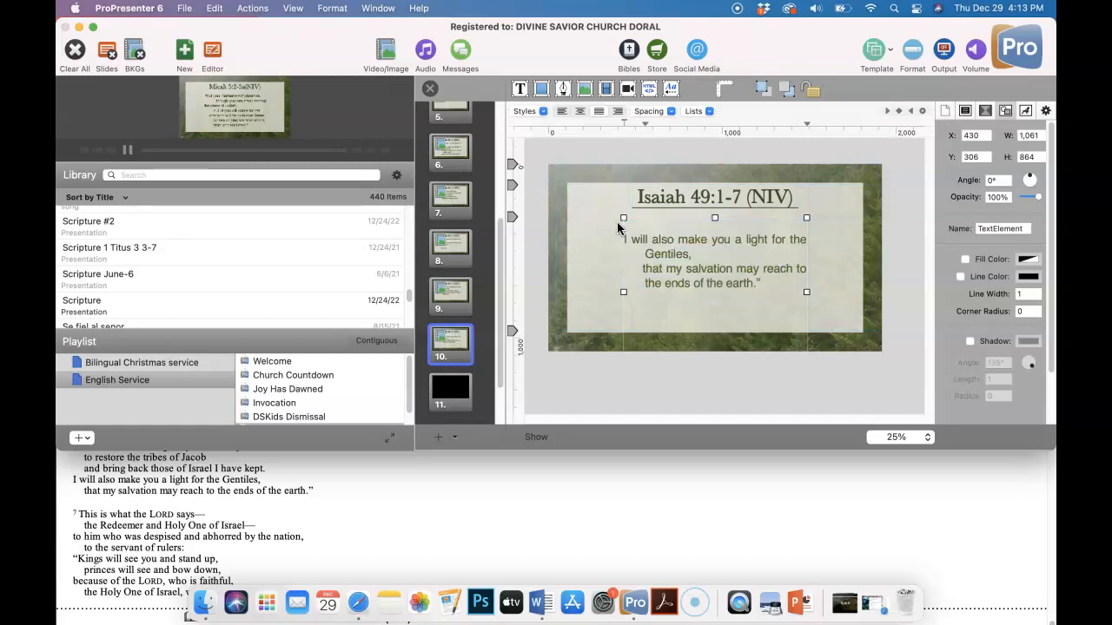
{"action": "key", "text": "BackSpace"}
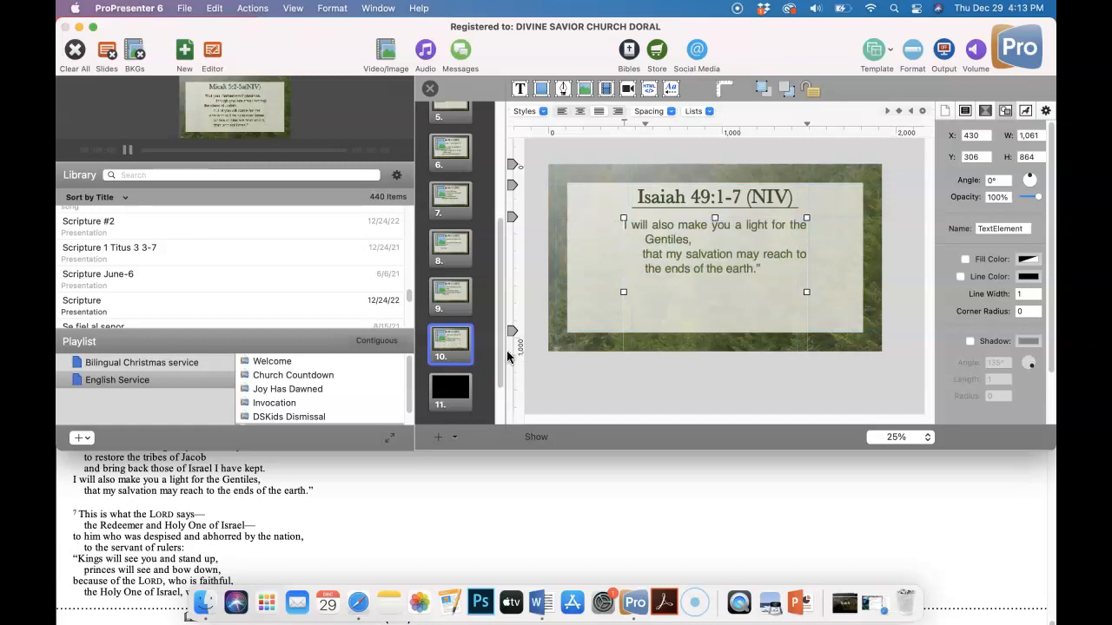
Duplicate slide 10 directly after itself and select the new slide 11.
{"action": "right_click", "coordinate": [453, 350]}
{"action": "left_click", "coordinate": [470, 539]}
{"action": "right_click", "coordinate": [450, 344]}
{"action": "left_click", "coordinate": [471, 553]}
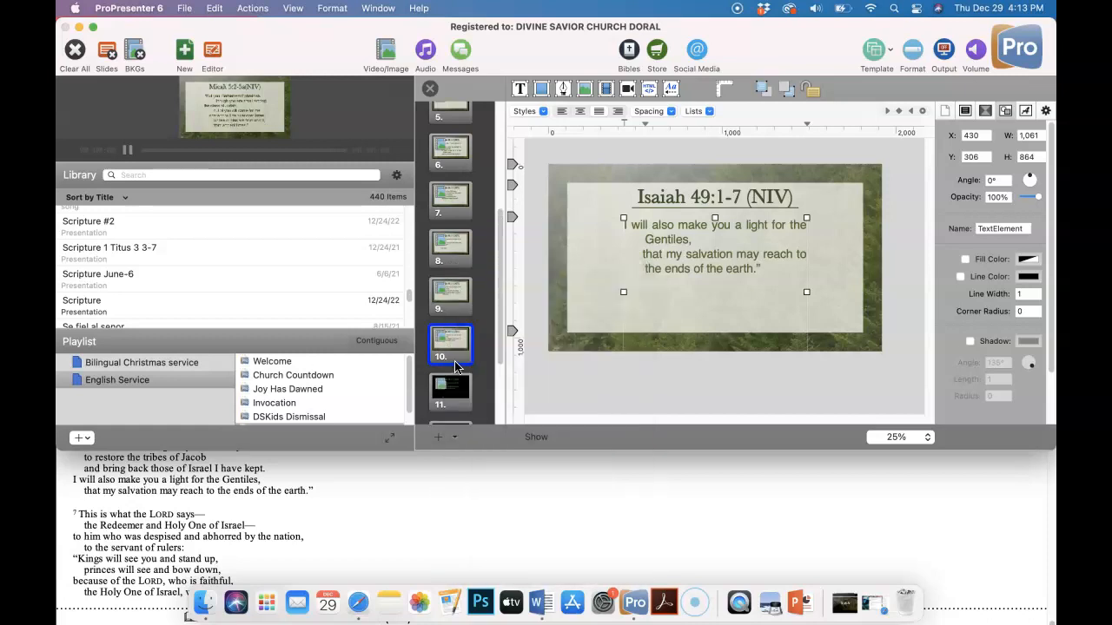
{"action": "left_click", "coordinate": [454, 352]}
{"action": "scroll", "coordinate": [287, 519], "scroll_direction": "down", "scroll_amount": 3}
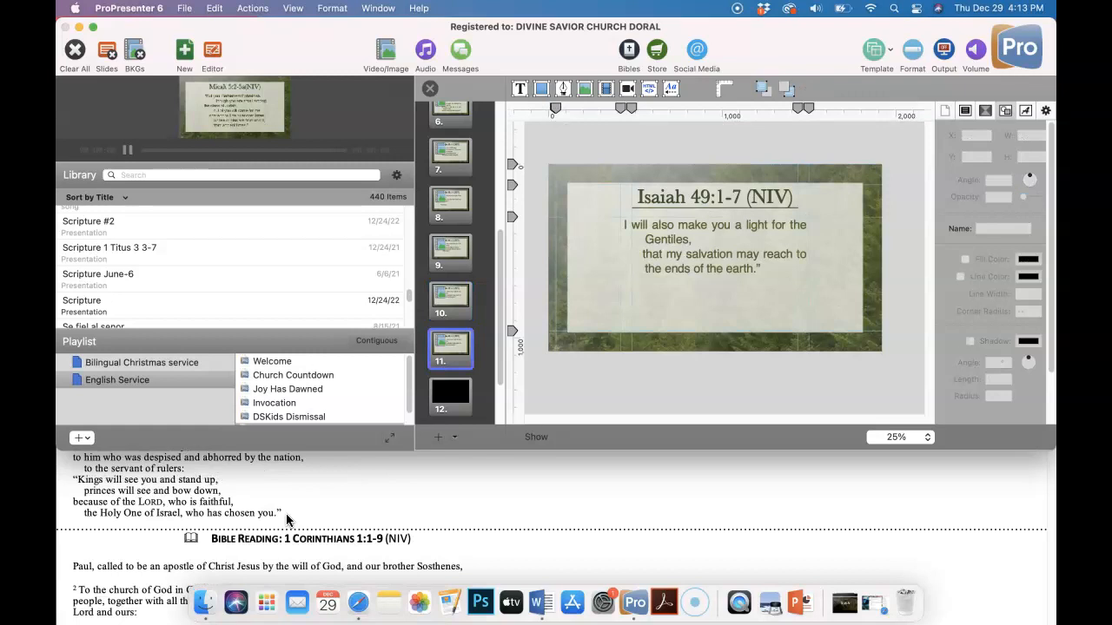
Compare the verse text on slides 8 to 10 with the Isaiah passage in the Order of Service document.
{"action": "scroll", "coordinate": [232, 495], "scroll_direction": "up", "scroll_amount": 1}
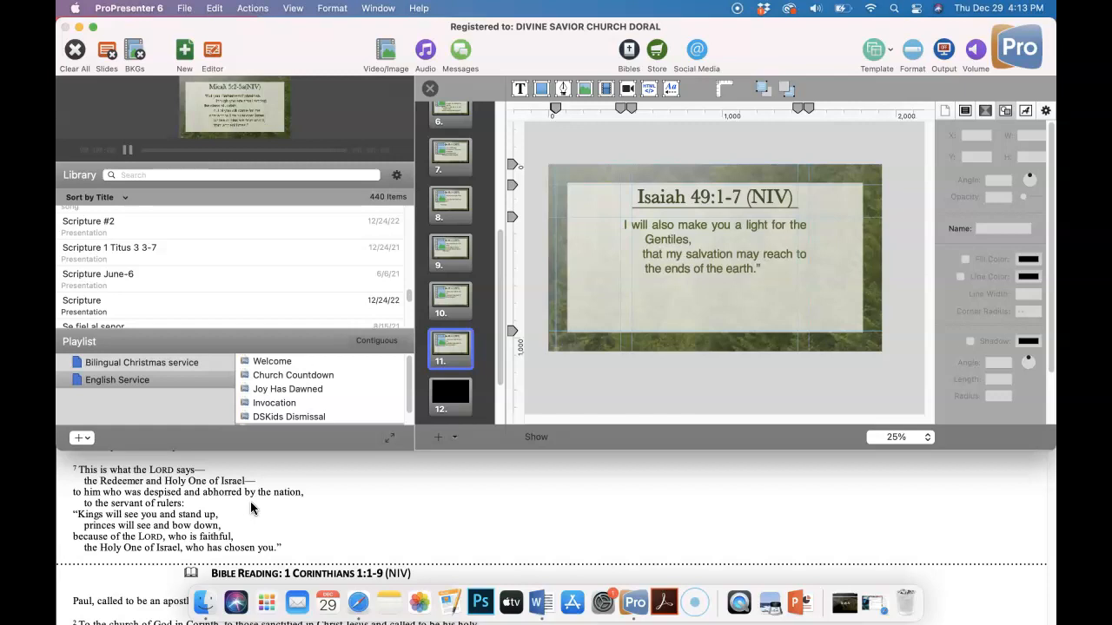
{"action": "scroll", "coordinate": [252, 506], "scroll_direction": "up", "scroll_amount": 1}
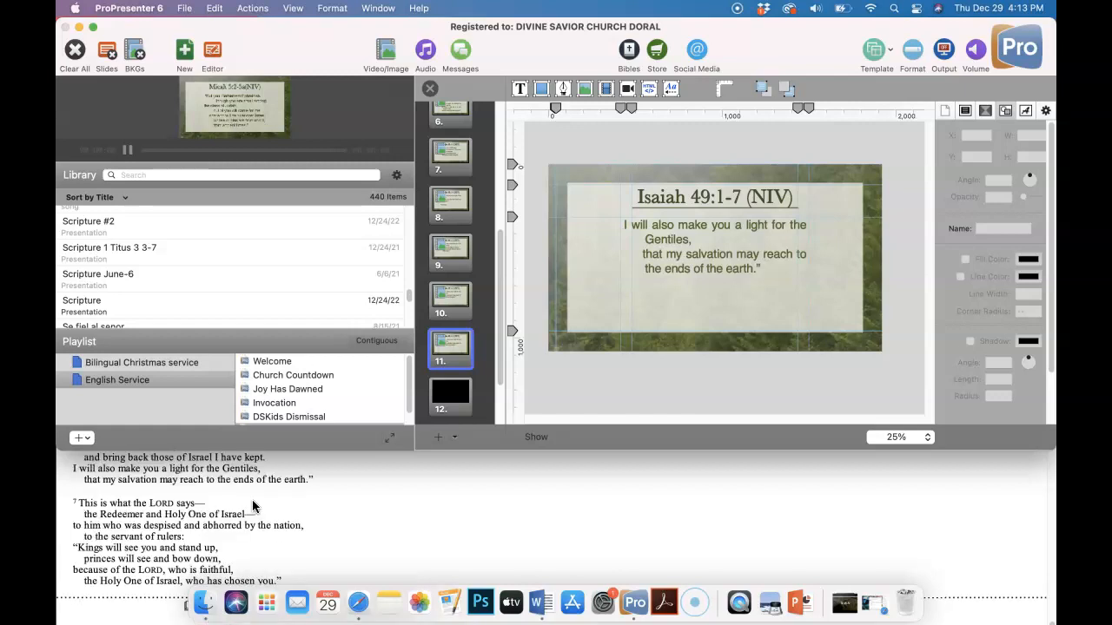
{"action": "left_click", "coordinate": [452, 299]}
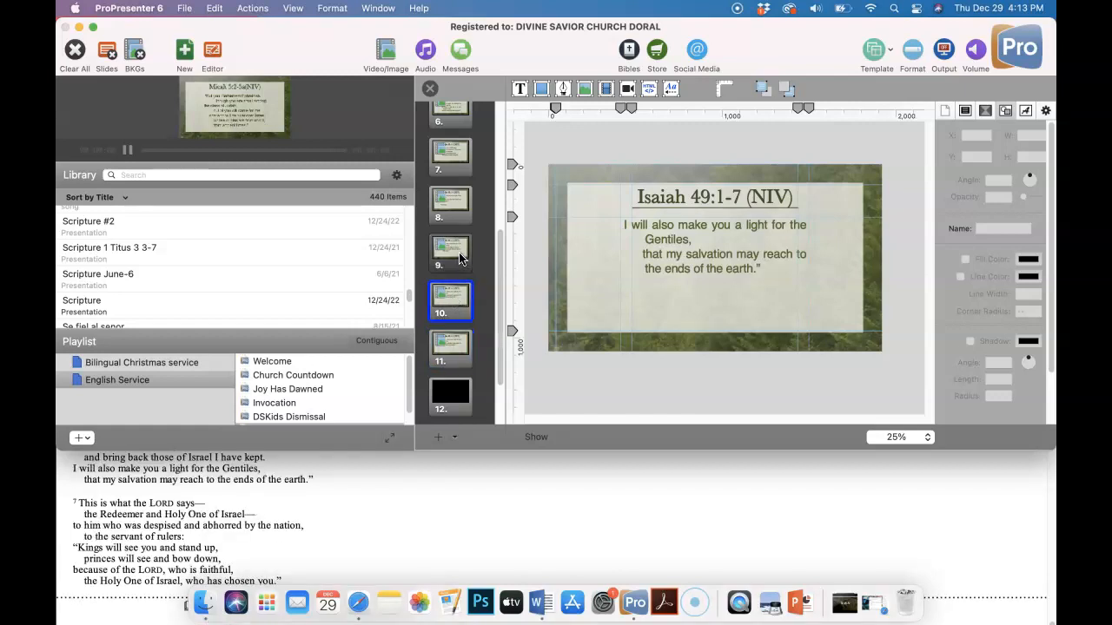
{"action": "left_click", "coordinate": [459, 257]}
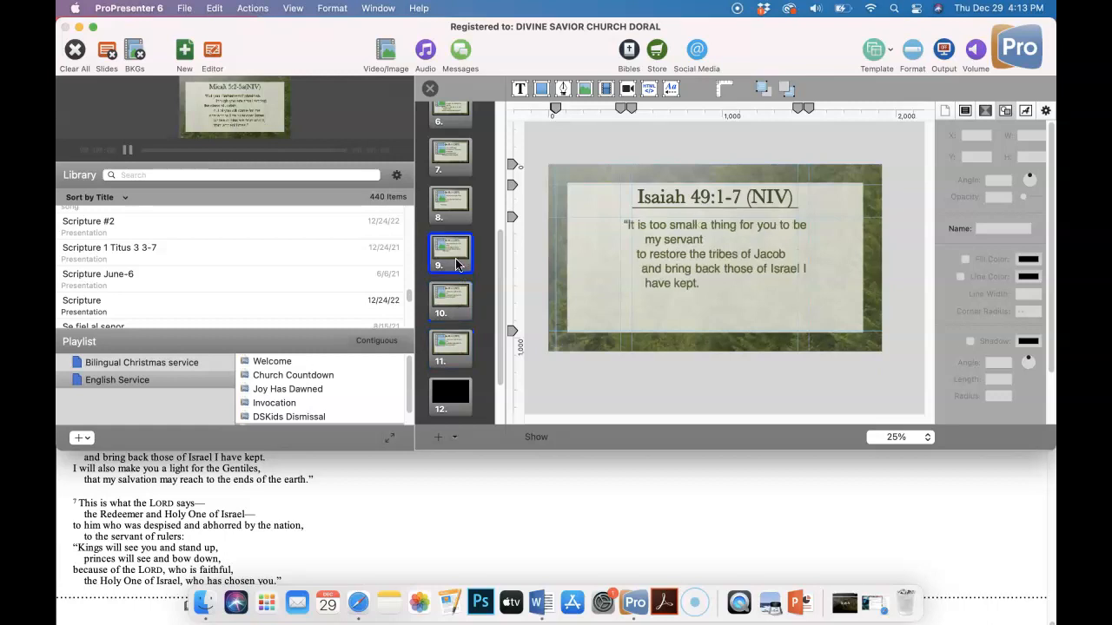
{"action": "left_click", "coordinate": [451, 212]}
{"action": "left_click", "coordinate": [453, 252]}
{"action": "left_click", "coordinate": [454, 304]}
Copy verse 7 from "This is what the LORD says" through "to the servant of rulers:" in the Word Order of Service document.
{"action": "left_click", "coordinate": [460, 349]}
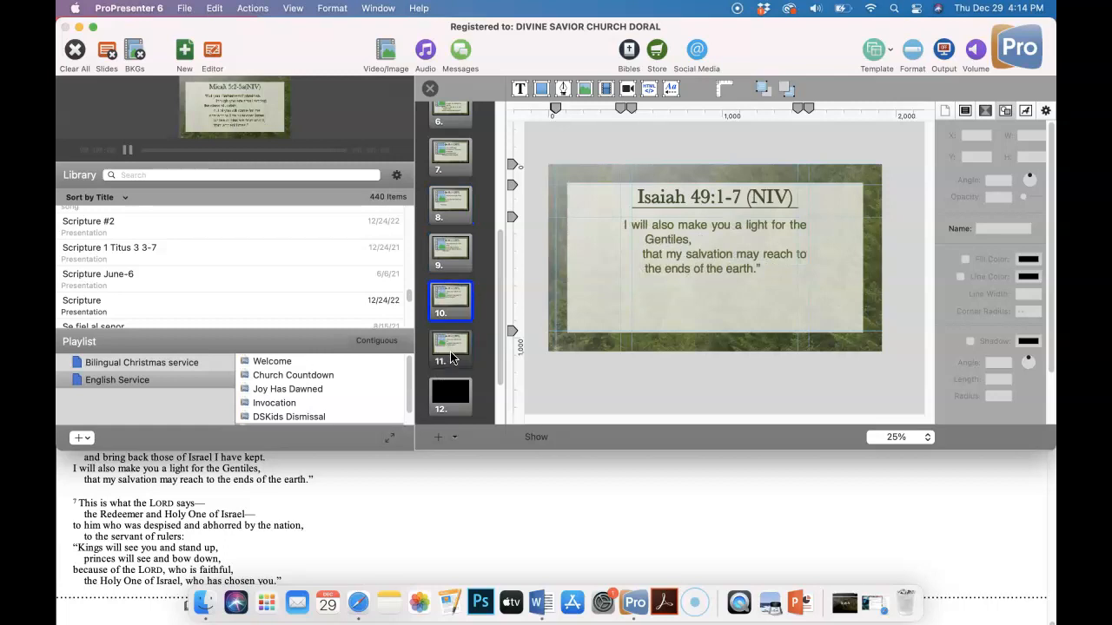
{"action": "scroll", "coordinate": [139, 523], "scroll_direction": "down", "scroll_amount": 2}
{"action": "left_click", "coordinate": [72, 466]}
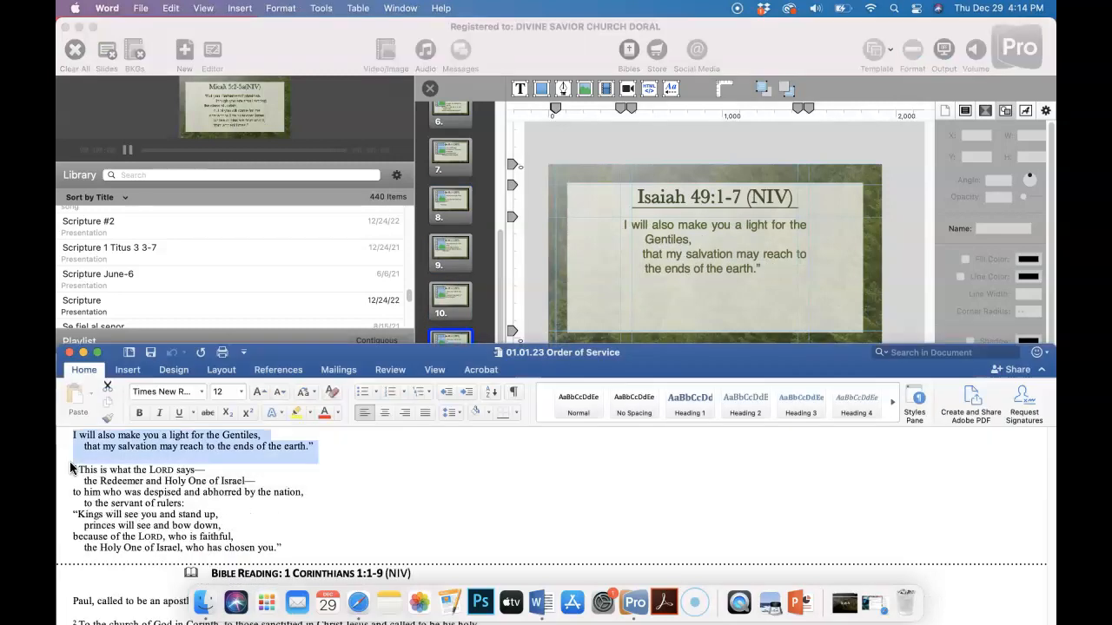
{"action": "left_click_drag", "start_coordinate": [71, 467], "coordinate": [205, 503]}
{"action": "right_click", "coordinate": [141, 490]}
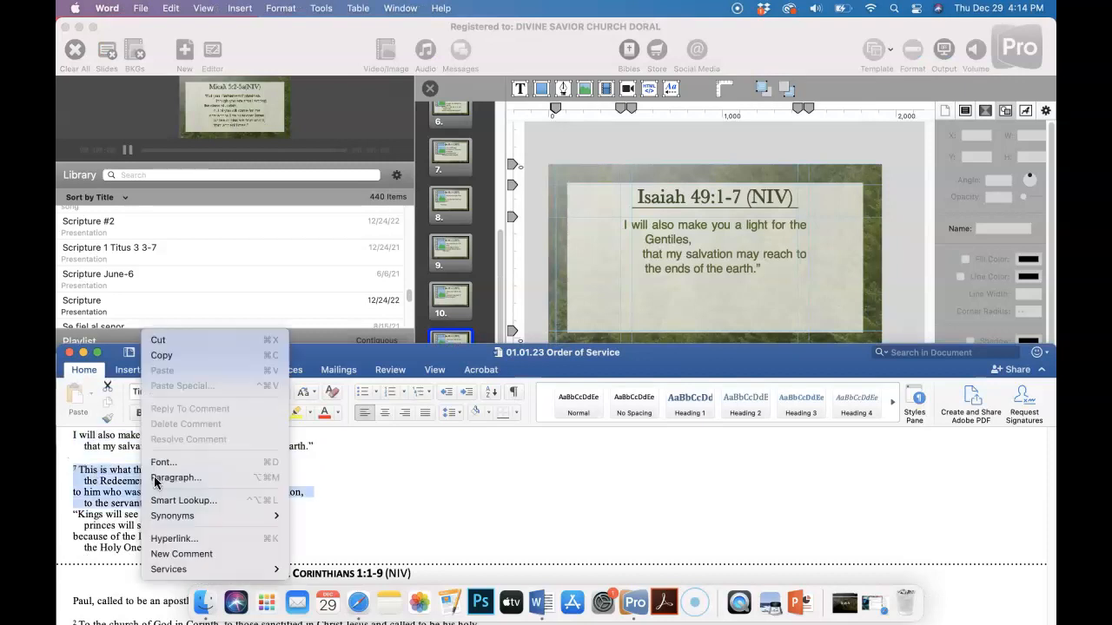
{"action": "left_click", "coordinate": [177, 358]}
Back in ProPresenter, replace slide 11's verse text with the copied verse 7 lines and add a leading space before "to him who was despised".
{"action": "left_click", "coordinate": [670, 266]}
{"action": "double_click", "coordinate": [670, 266]}
{"action": "key", "text": "super+a"}
{"action": "right_click", "coordinate": [670, 266]}
{"action": "left_click", "coordinate": [726, 358]}
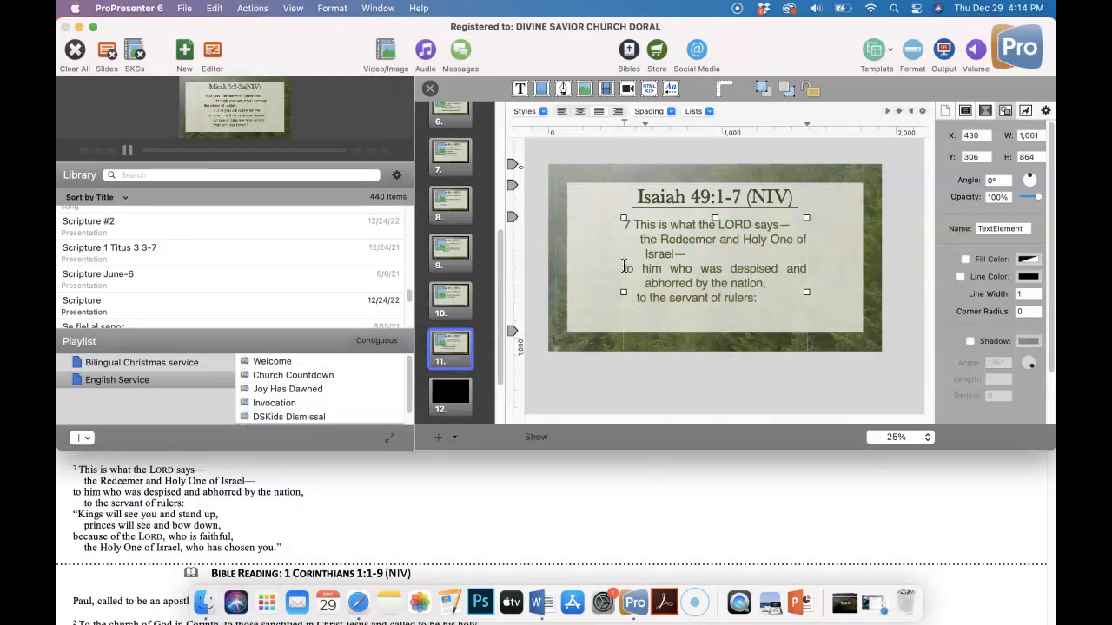
Duplicate slide 11 directly after itself to create slide 12.
{"action": "right_click", "coordinate": [448, 352]}
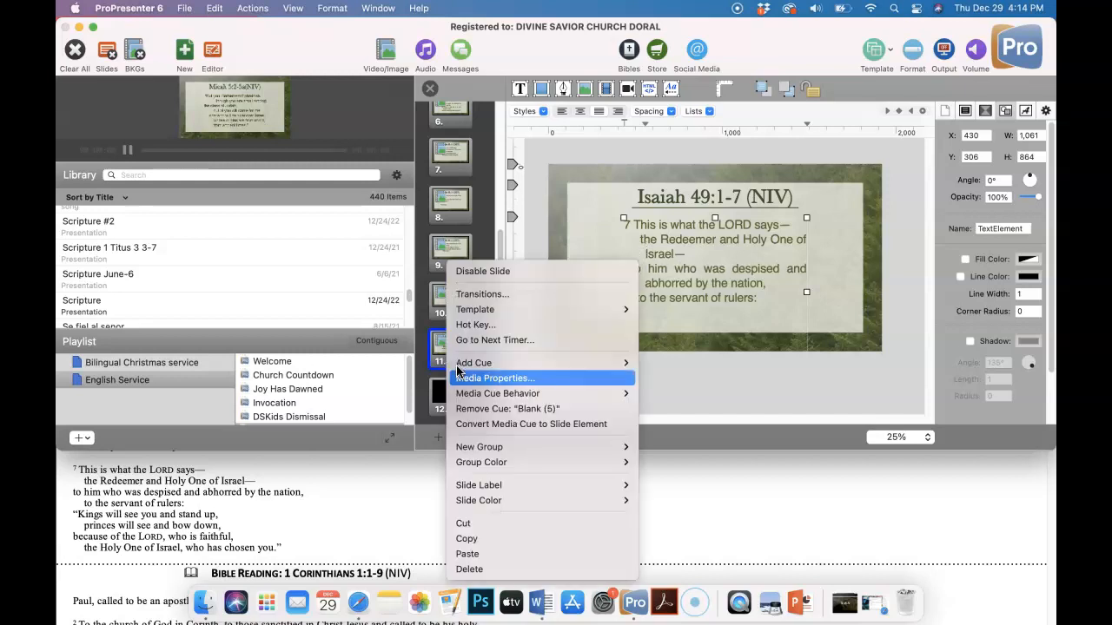
{"action": "left_click", "coordinate": [466, 539]}
{"action": "right_click", "coordinate": [449, 347]}
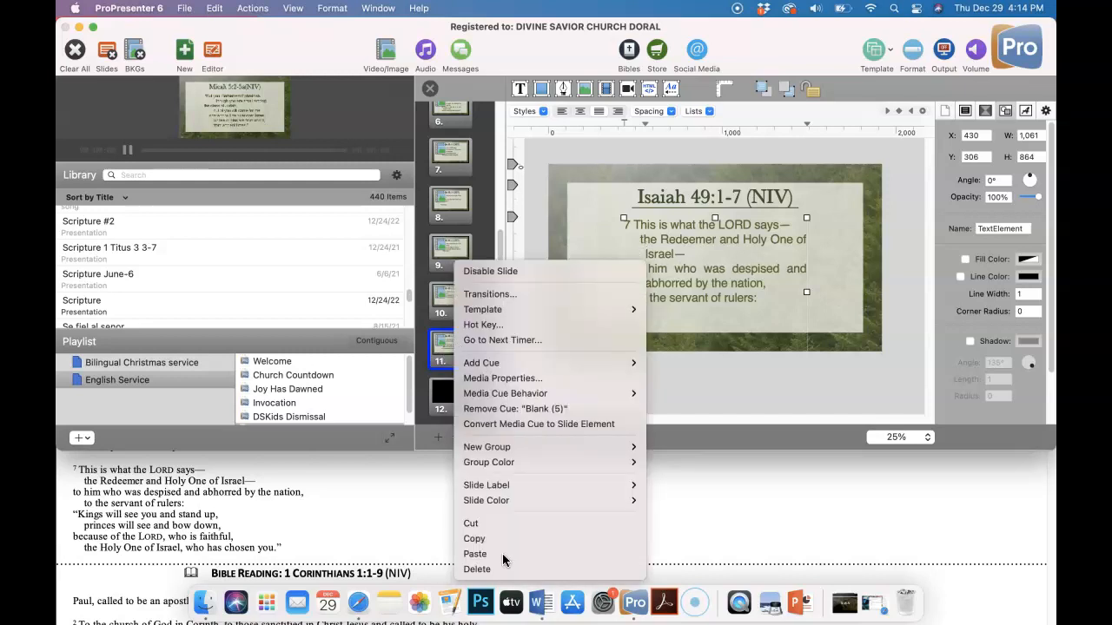
{"action": "left_click", "coordinate": [467, 553]}
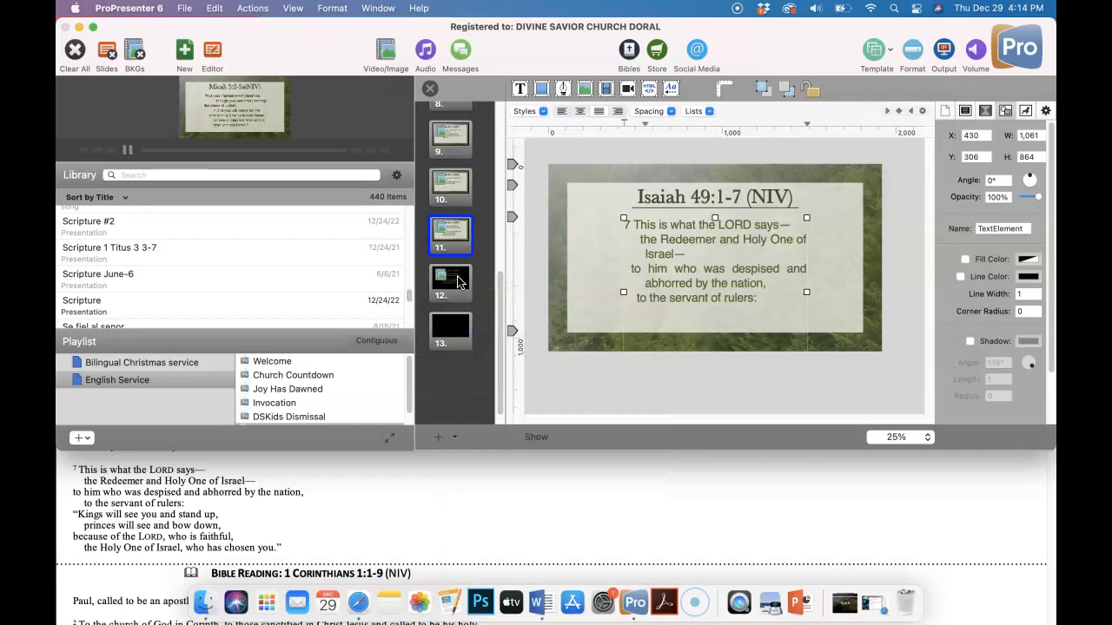
Copy the closing lines from "Kings will see you and stand up" to "who has chosen you" in the Word Order of Service document.
{"action": "left_click", "coordinate": [286, 500]}
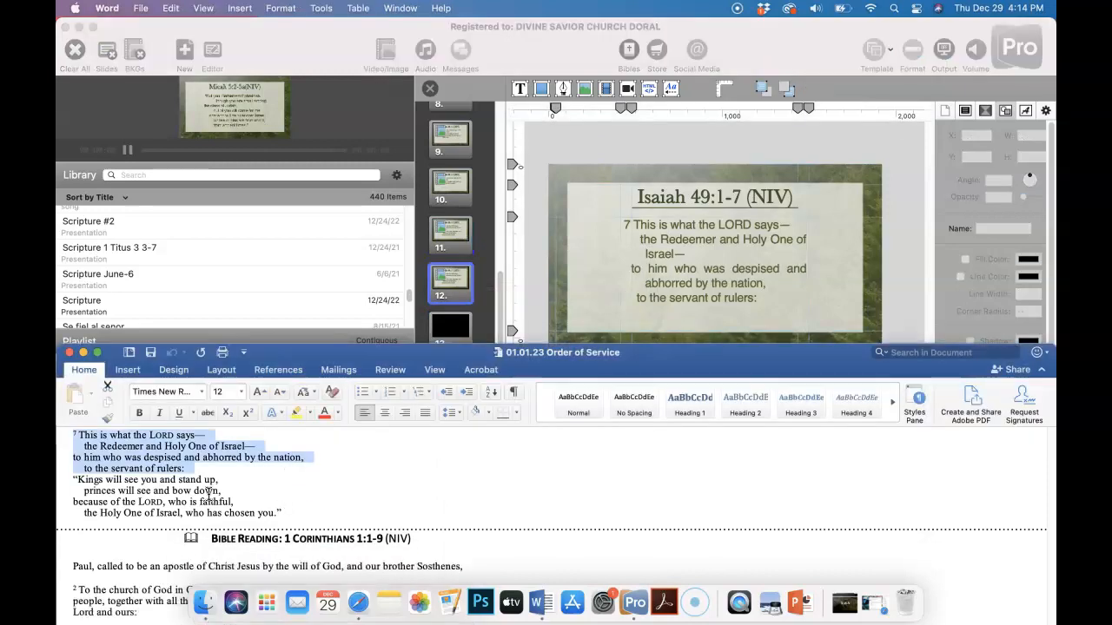
{"action": "left_click_drag", "start_coordinate": [75, 476], "coordinate": [291, 514]}
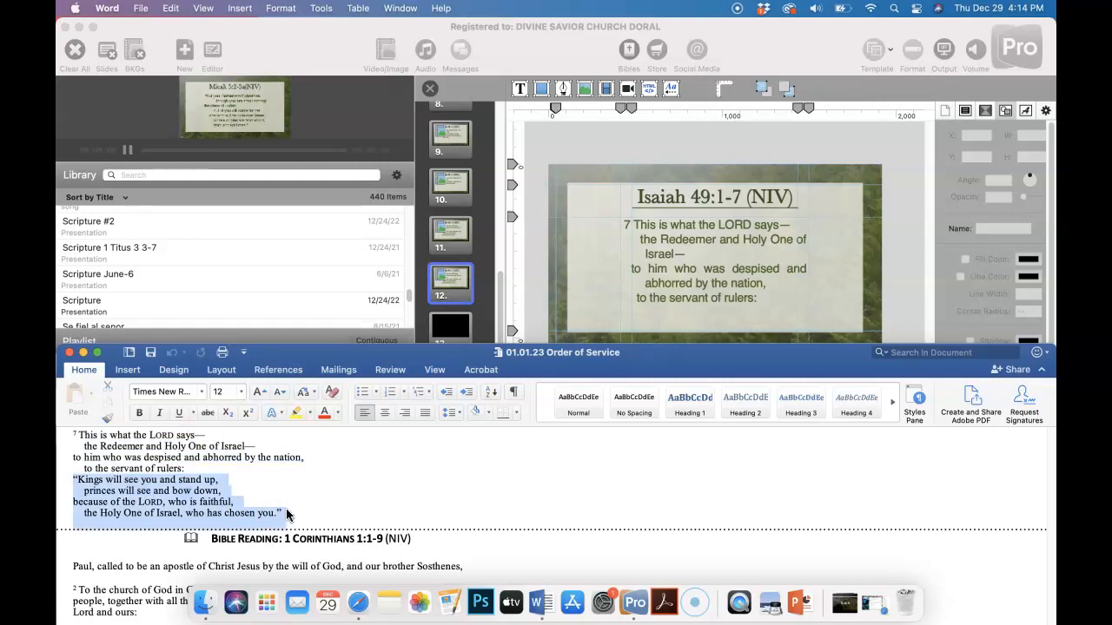
{"action": "right_click", "coordinate": [197, 514]}
{"action": "left_click", "coordinate": [241, 358]}
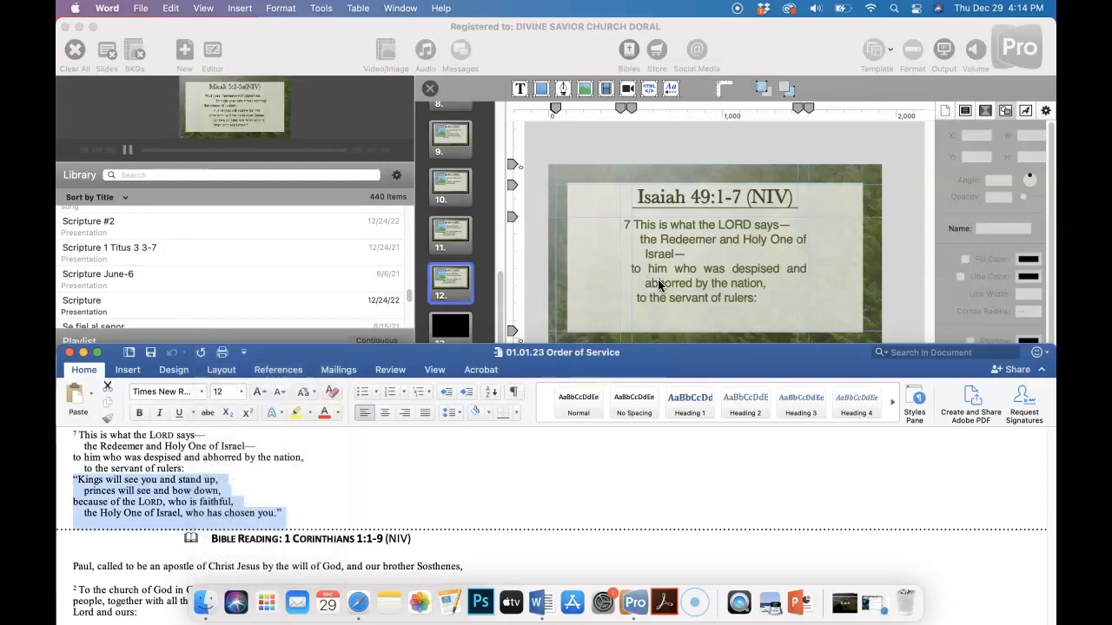
Back in ProPresenter, replace slide 12's verse text with the copied closing lines and add a leading space before "because of the LORD".
{"action": "left_click", "coordinate": [658, 281]}
{"action": "double_click", "coordinate": [657, 283]}
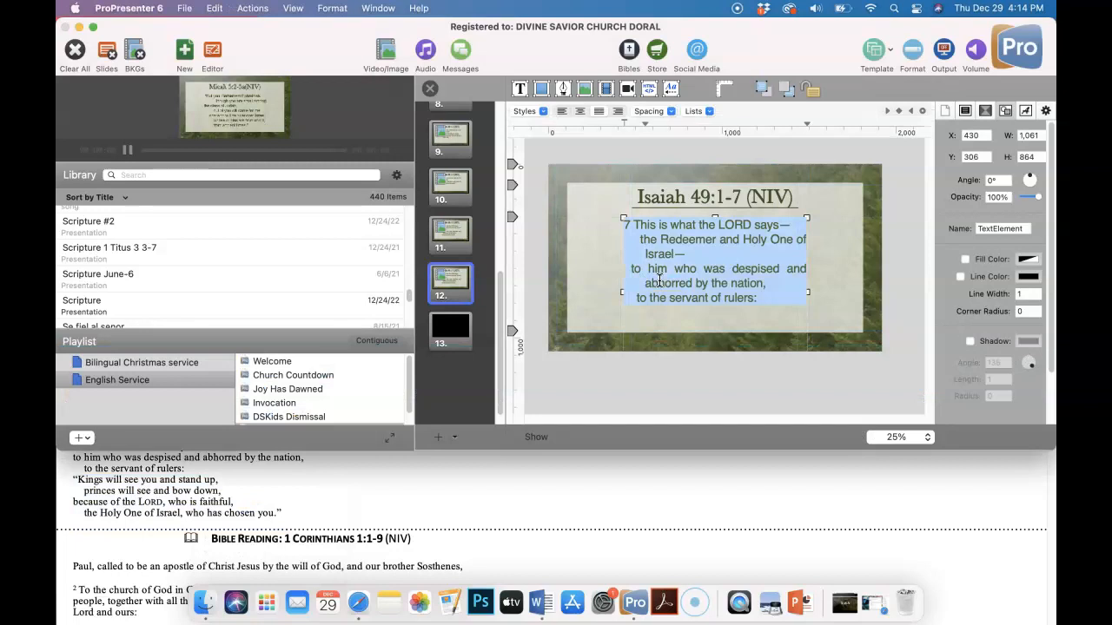
{"action": "right_click", "coordinate": [657, 281]}
{"action": "left_click", "coordinate": [708, 376]}
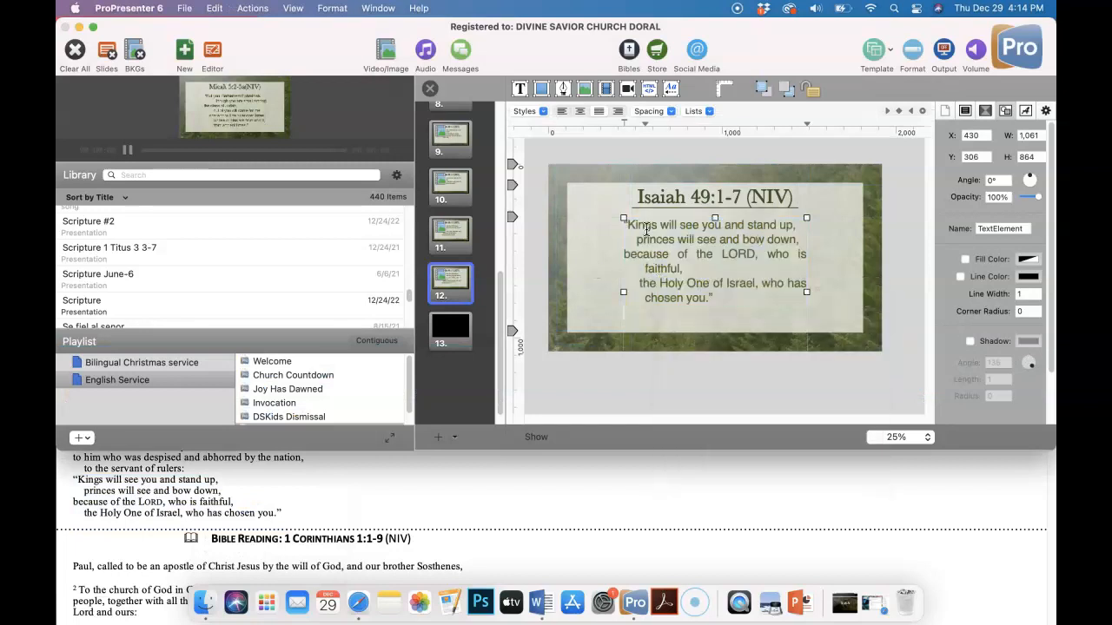
{"action": "left_click", "coordinate": [626, 253]}
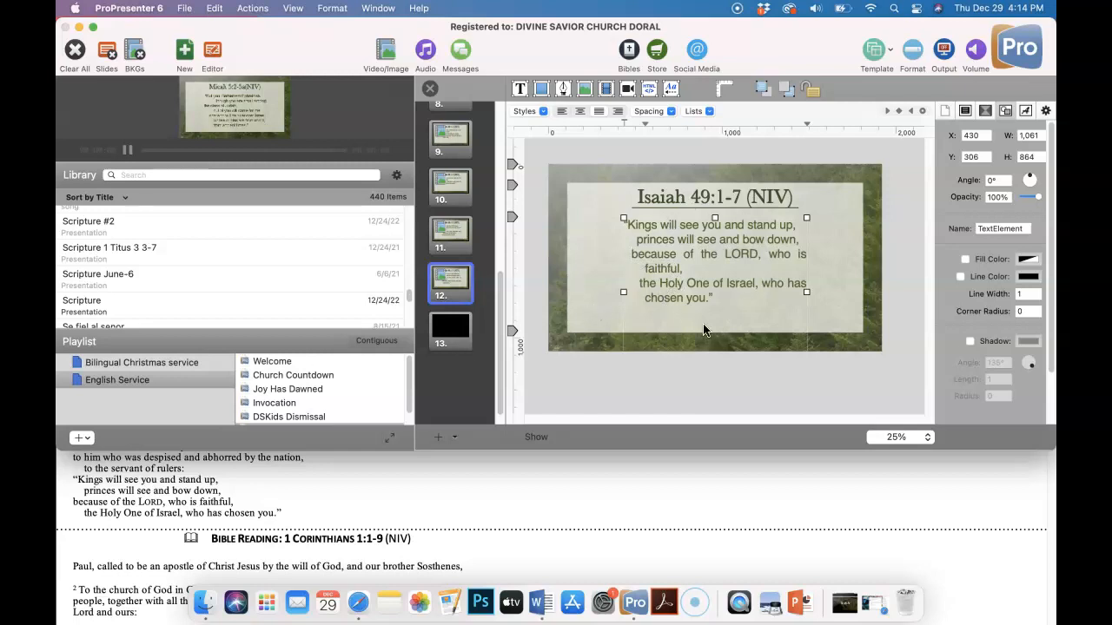
Apply the Blank-4 forest background from the New Year, New You media to the empty slide 13.
{"action": "left_click", "coordinate": [451, 331]}
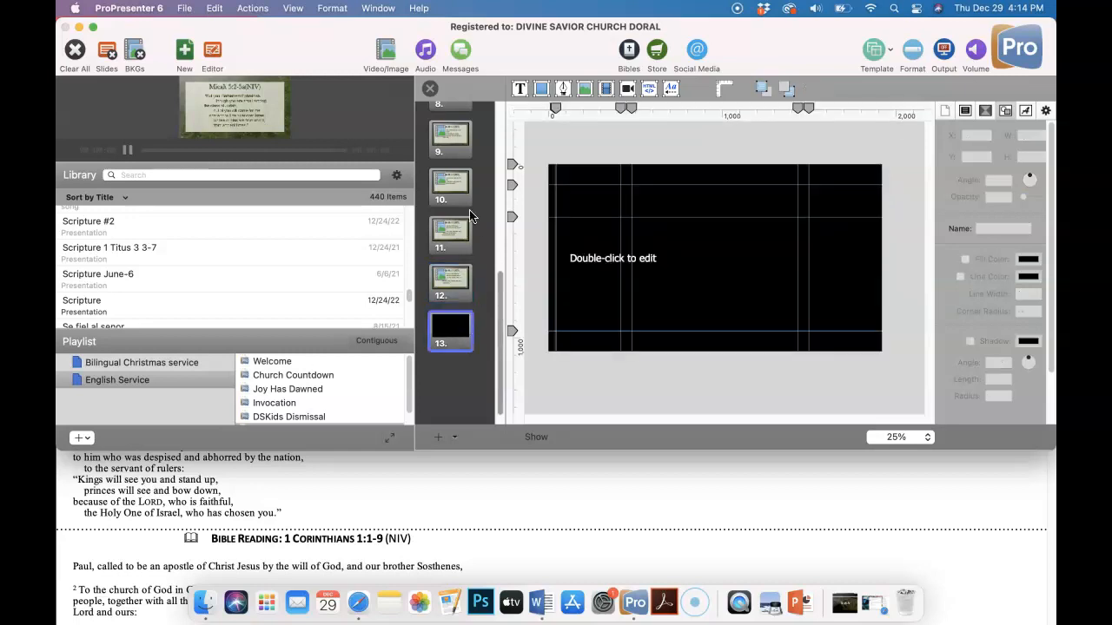
{"action": "key", "text": "ctrl+v"}
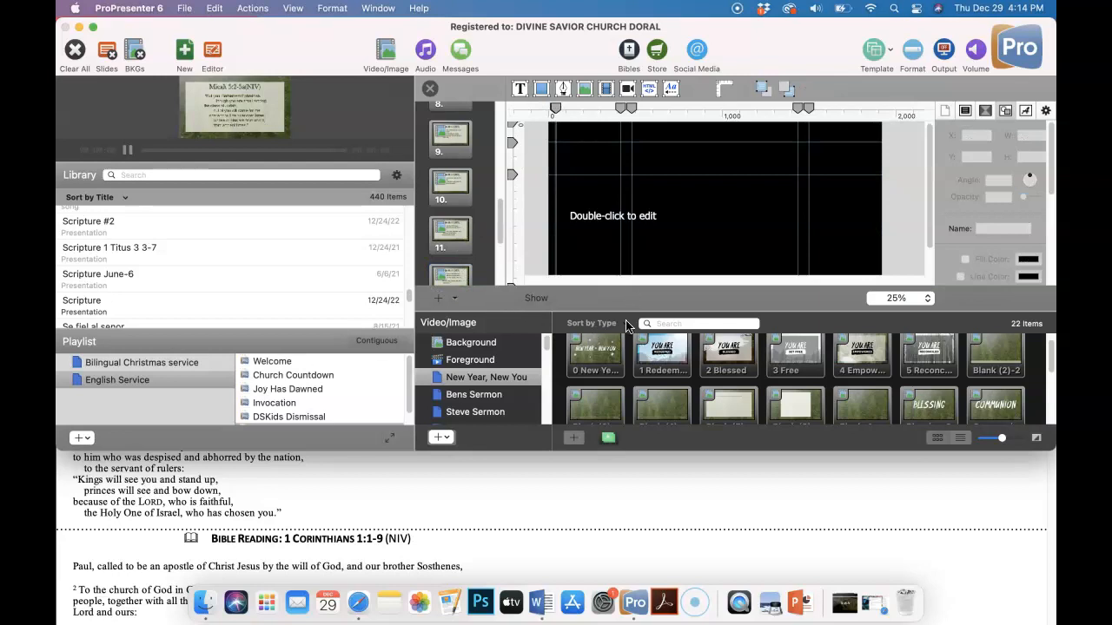
{"action": "scroll", "coordinate": [969, 377], "scroll_direction": "up", "scroll_amount": 1}
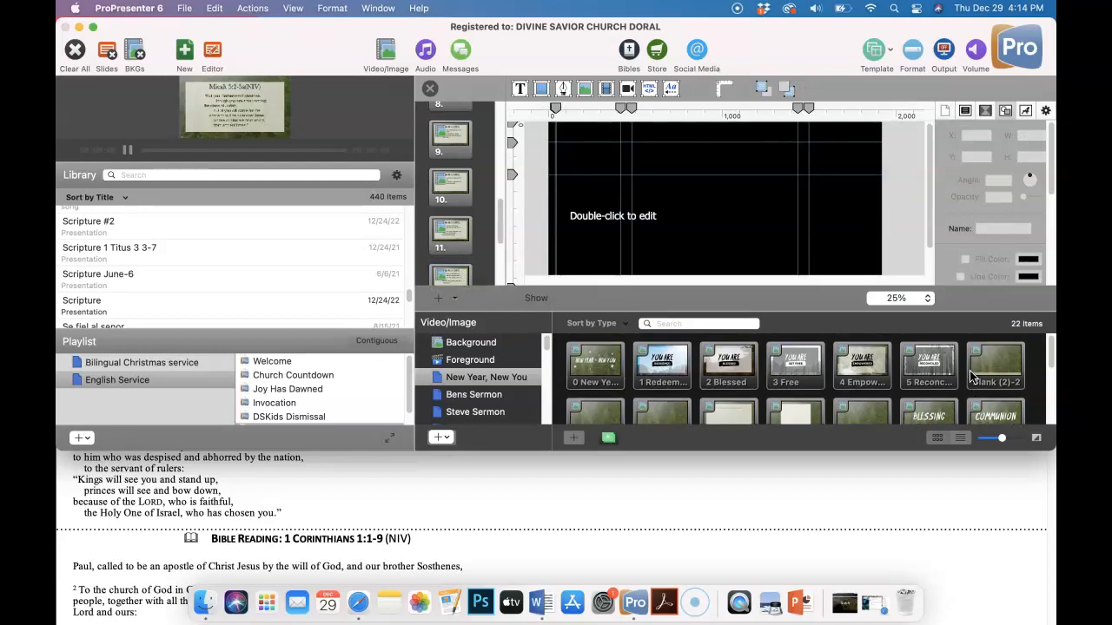
{"action": "scroll", "coordinate": [920, 383], "scroll_direction": "down", "scroll_amount": 1}
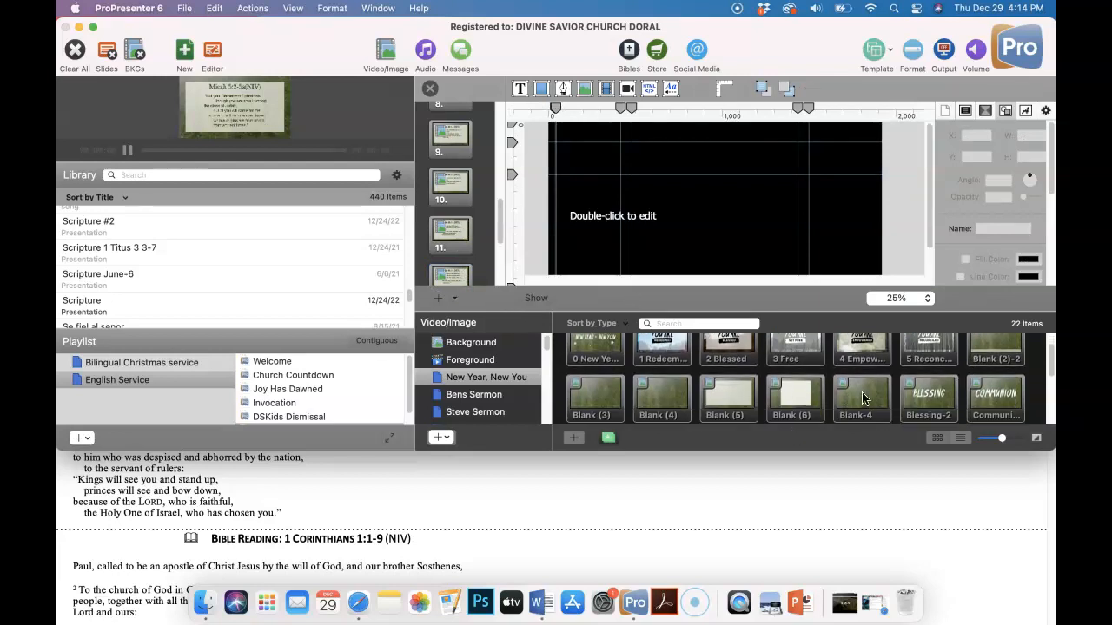
{"action": "left_click_drag", "start_coordinate": [862, 398], "coordinate": [439, 248]}
{"action": "left_click_drag", "start_coordinate": [863, 398], "coordinate": [450, 174]}
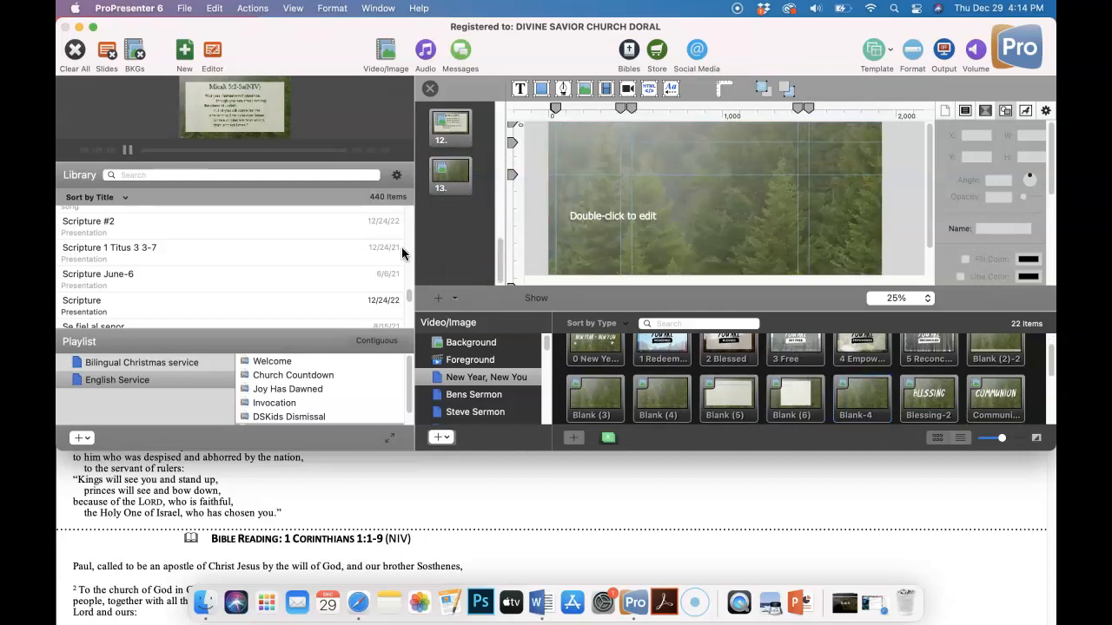
Review the opening slides 1 and 2 of the Scripture presentation in the editor.
{"action": "scroll", "coordinate": [436, 243], "scroll_direction": "up", "scroll_amount": 10}
{"action": "left_click", "coordinate": [458, 130]}
{"action": "scroll", "coordinate": [457, 139], "scroll_direction": "up", "scroll_amount": 1}
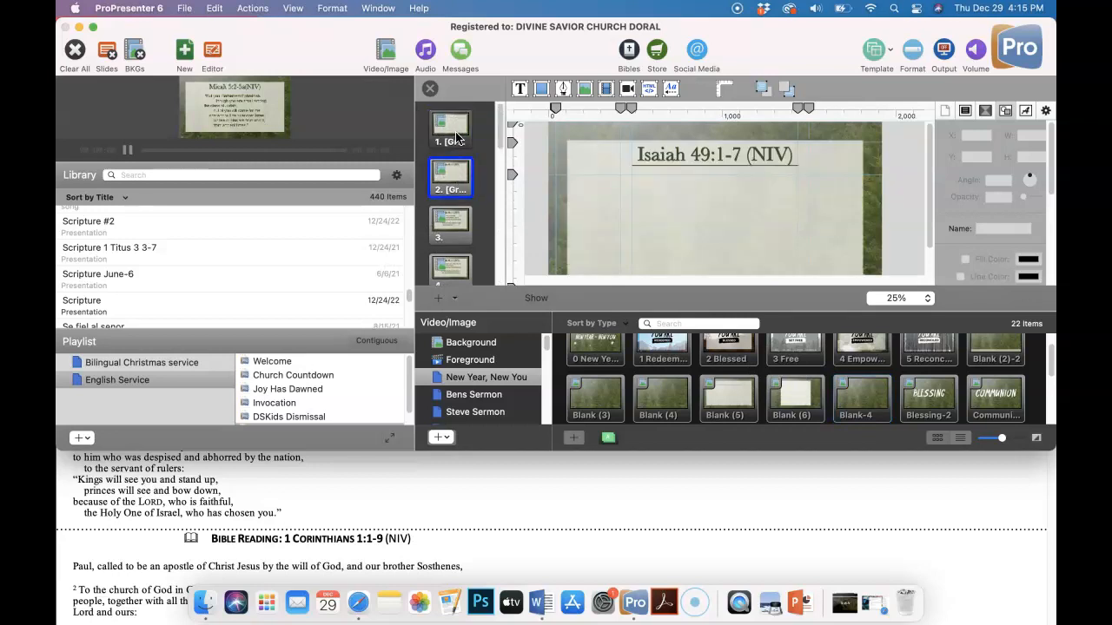
{"action": "left_click", "coordinate": [458, 137]}
Leave the slide editor and show the Scripture slides live on the output screen, starting with slide 1.
{"action": "left_click", "coordinate": [215, 52]}
{"action": "left_click", "coordinate": [501, 202]}
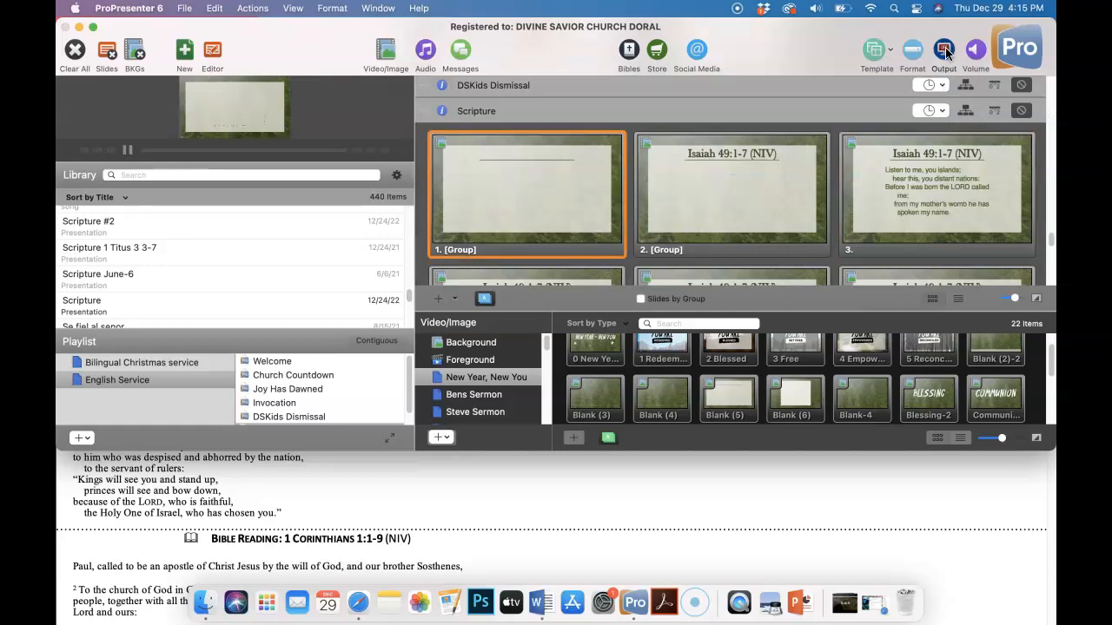
{"action": "left_click", "coordinate": [945, 49]}
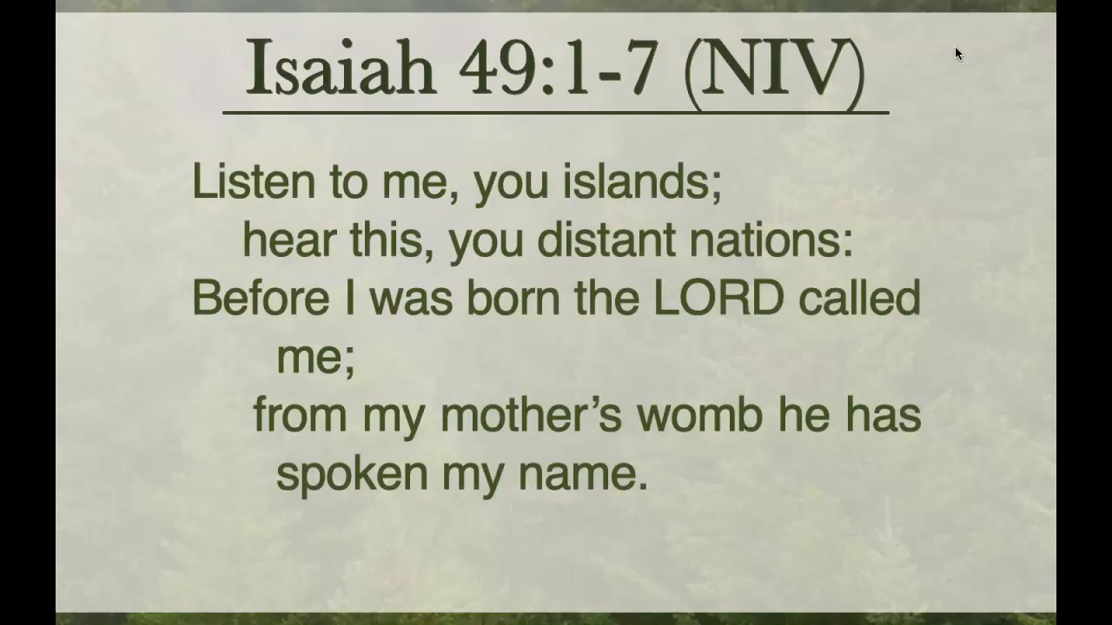
Advance the live output through the remaining Isaiah 49:1-7 slides to the blank forest slide, checking each slide's verse text and indentation.
{"action": "key", "text": "Right"}
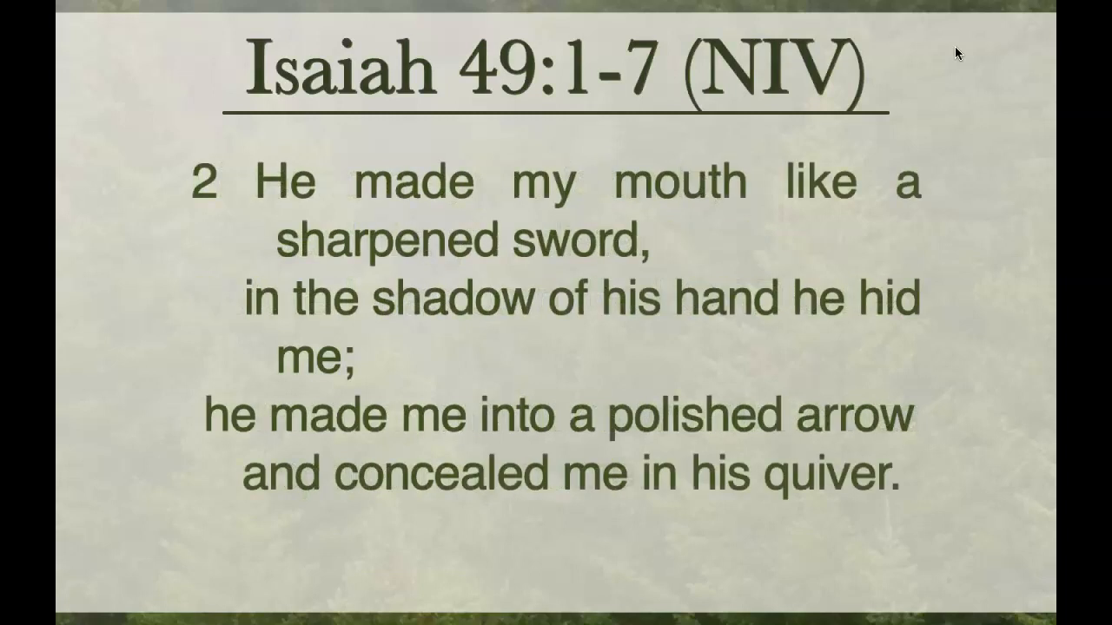
{"action": "key", "text": "Right"}
{"action": "key", "text": "Right"}
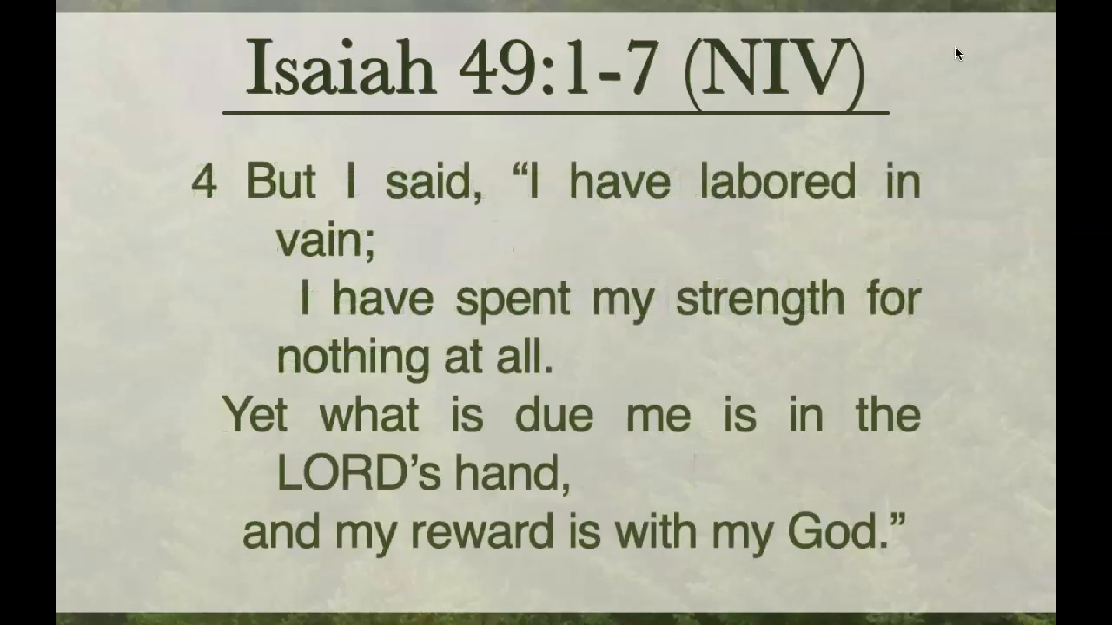
{"action": "key", "text": "Right"}
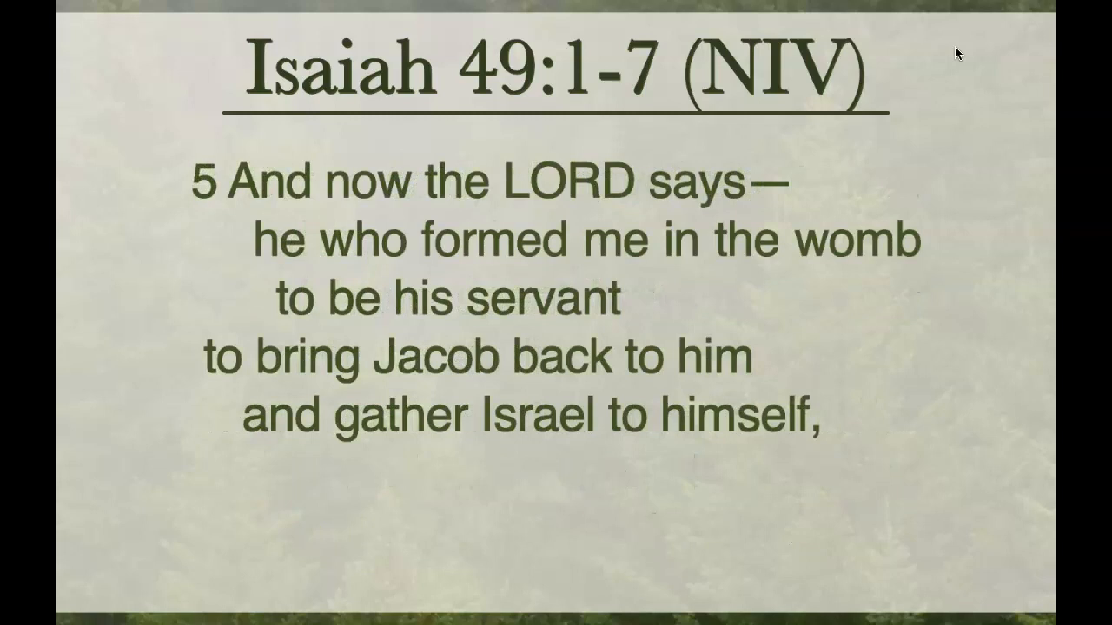
{"action": "key", "text": "Right"}
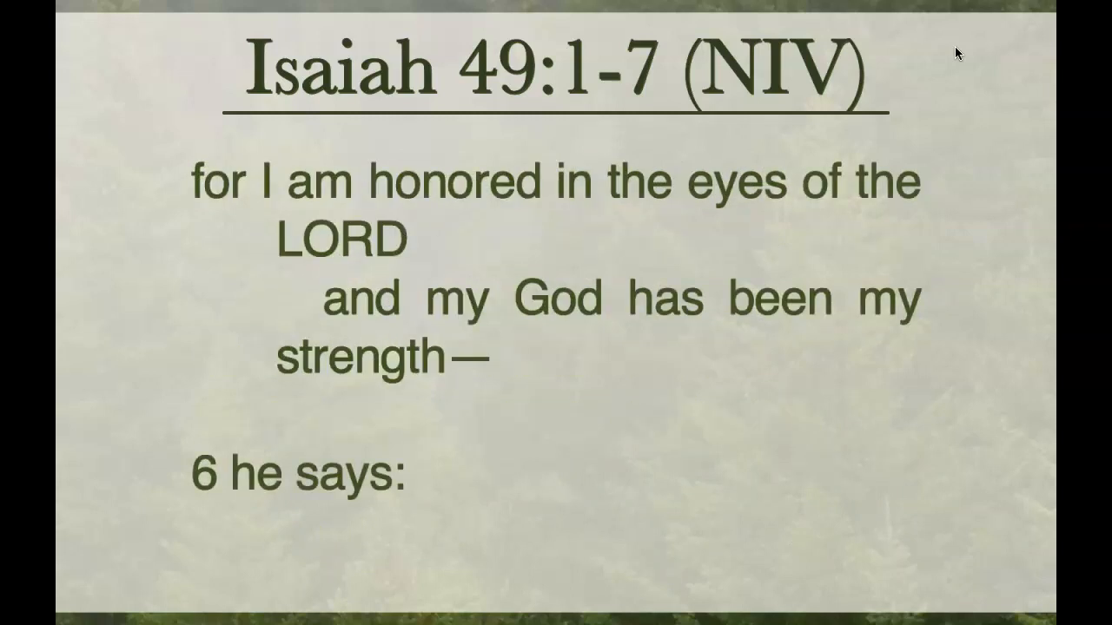
{"action": "key", "text": "Right"}
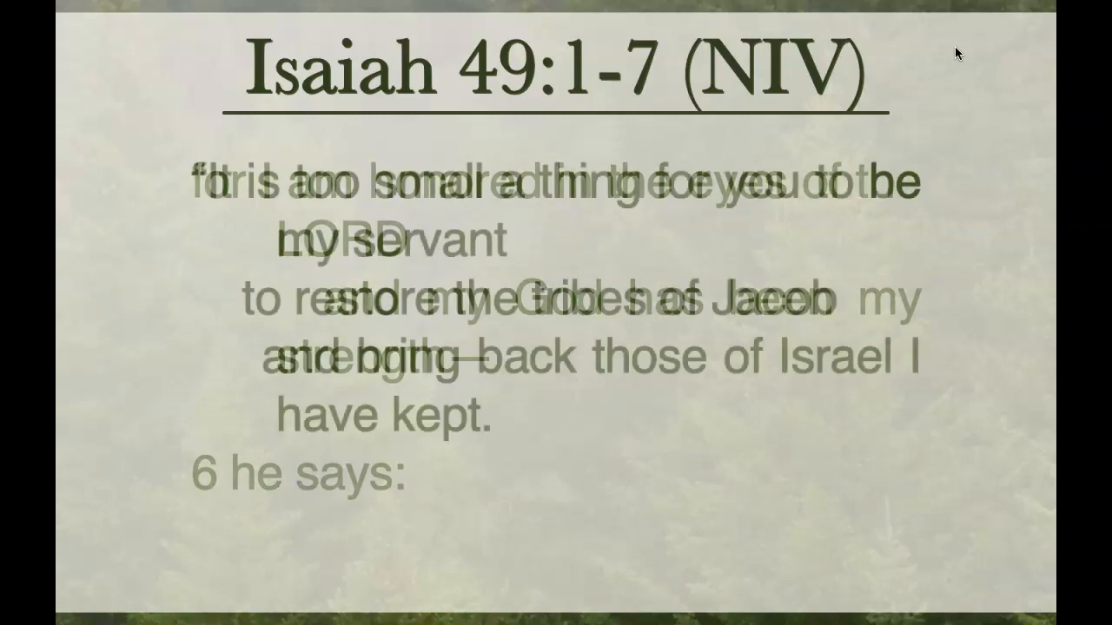
{"action": "key", "text": "Right"}
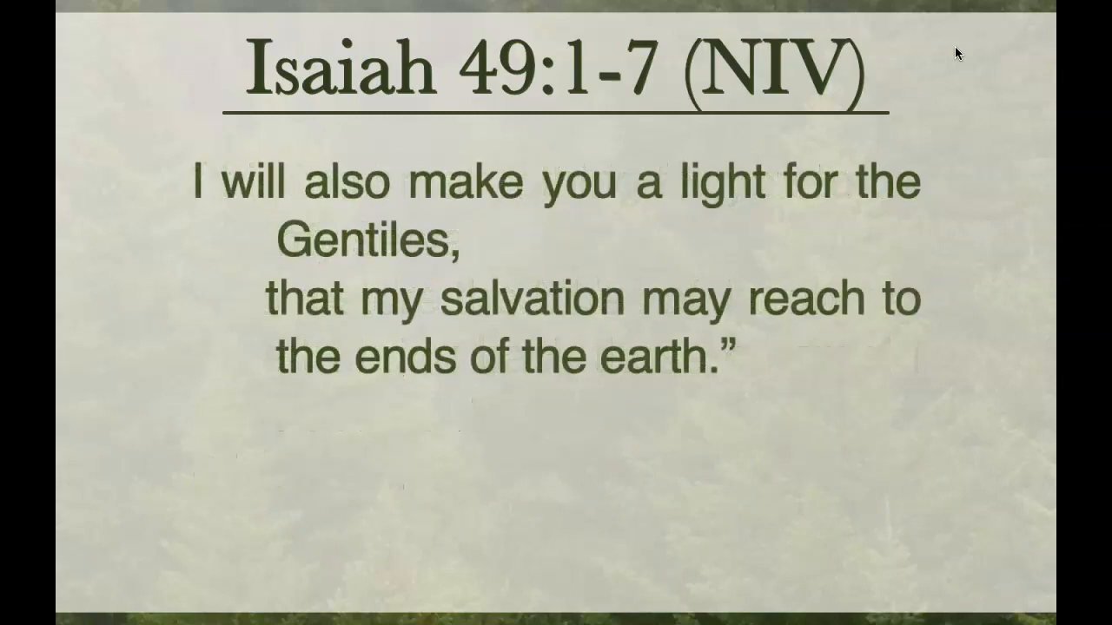
{"action": "key", "text": "Right"}
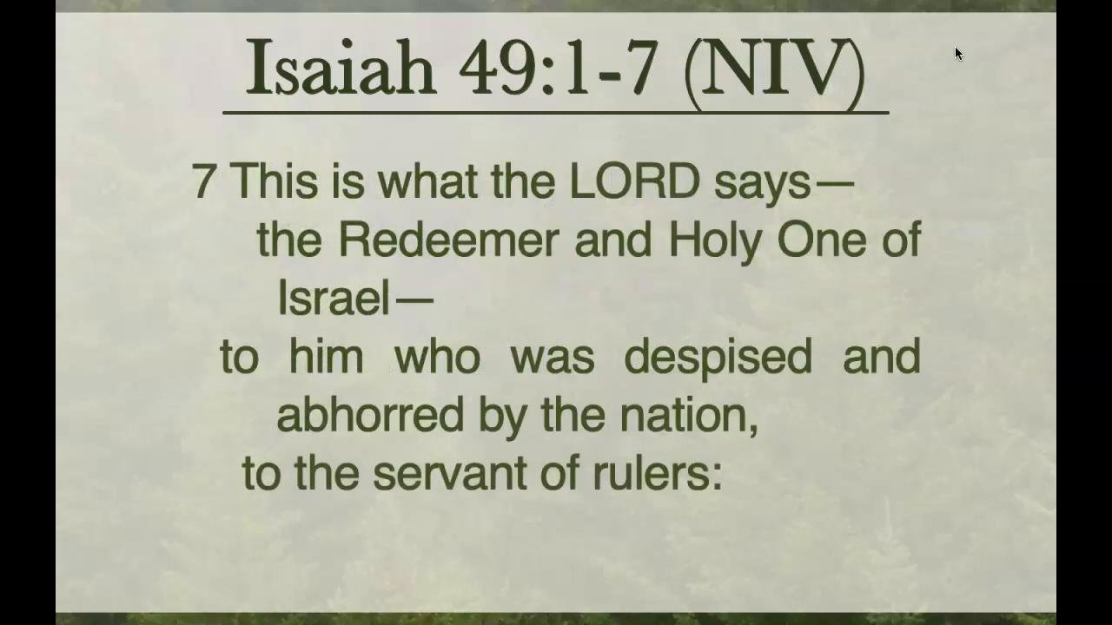
{"action": "key", "text": "Right"}
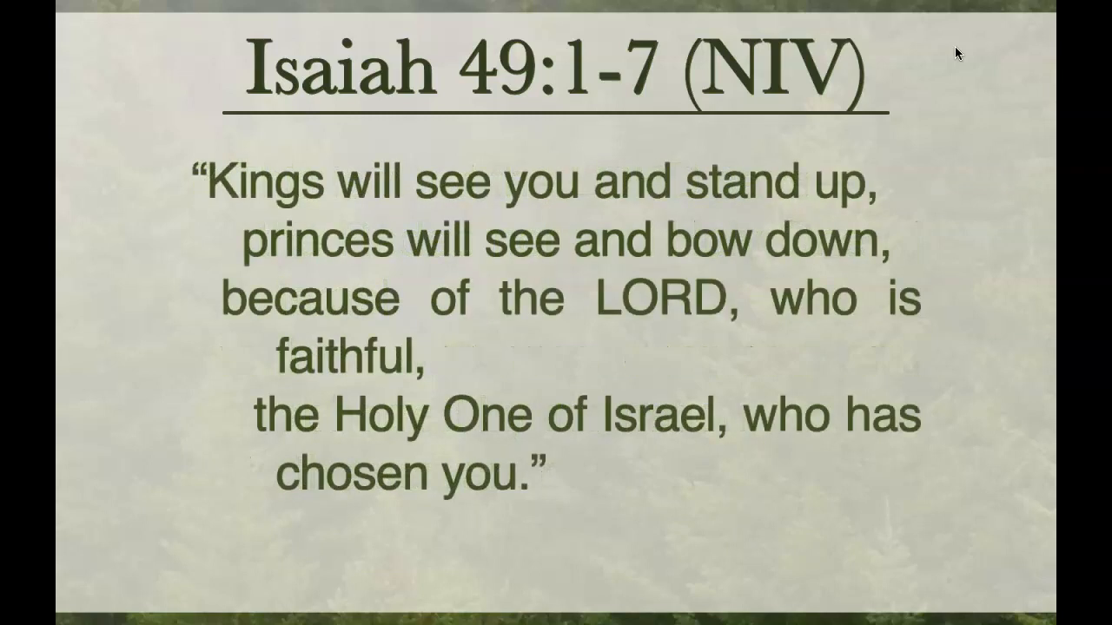
{"action": "key", "text": "Right"}
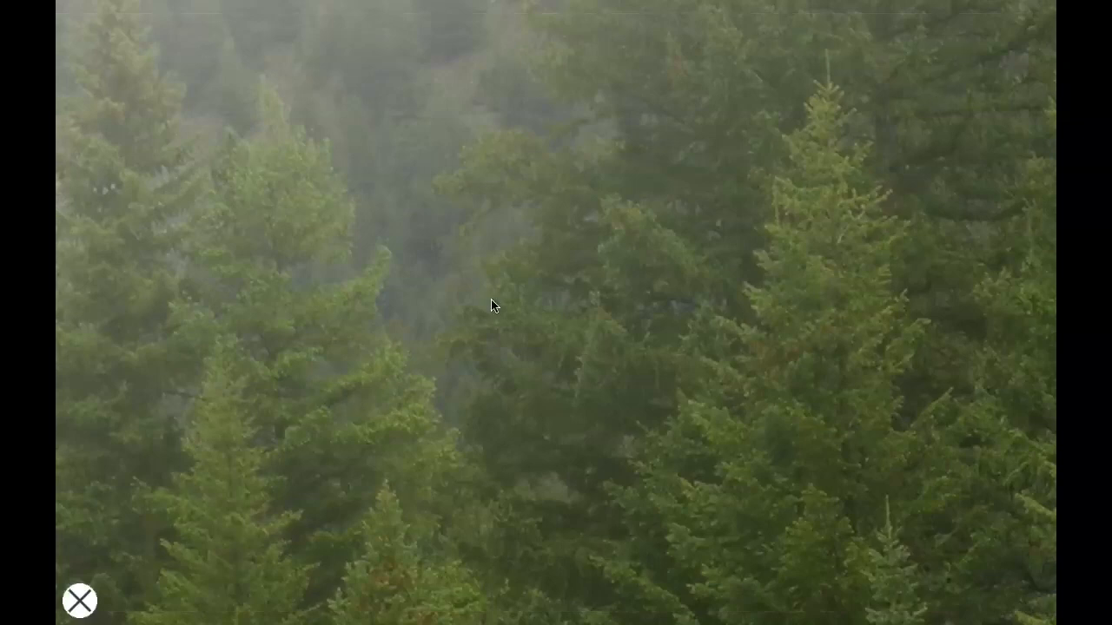
Close the full-screen output and return to the last slides of the Scripture presentation.
{"action": "left_click", "coordinate": [75, 606]}
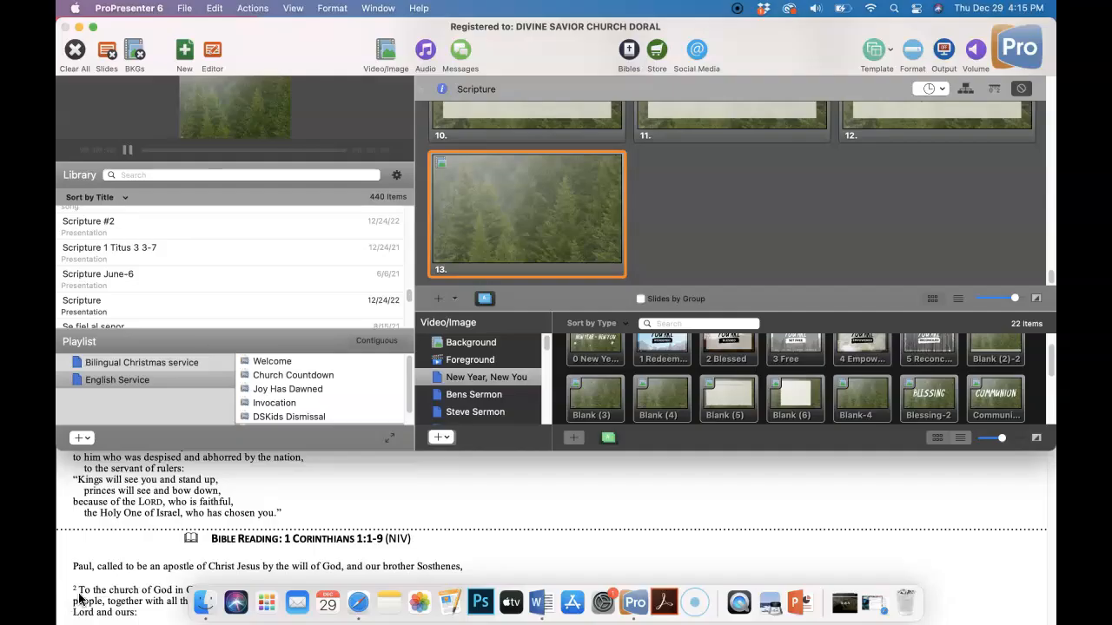
{"action": "scroll", "coordinate": [658, 165], "scroll_direction": "up", "scroll_amount": 3}
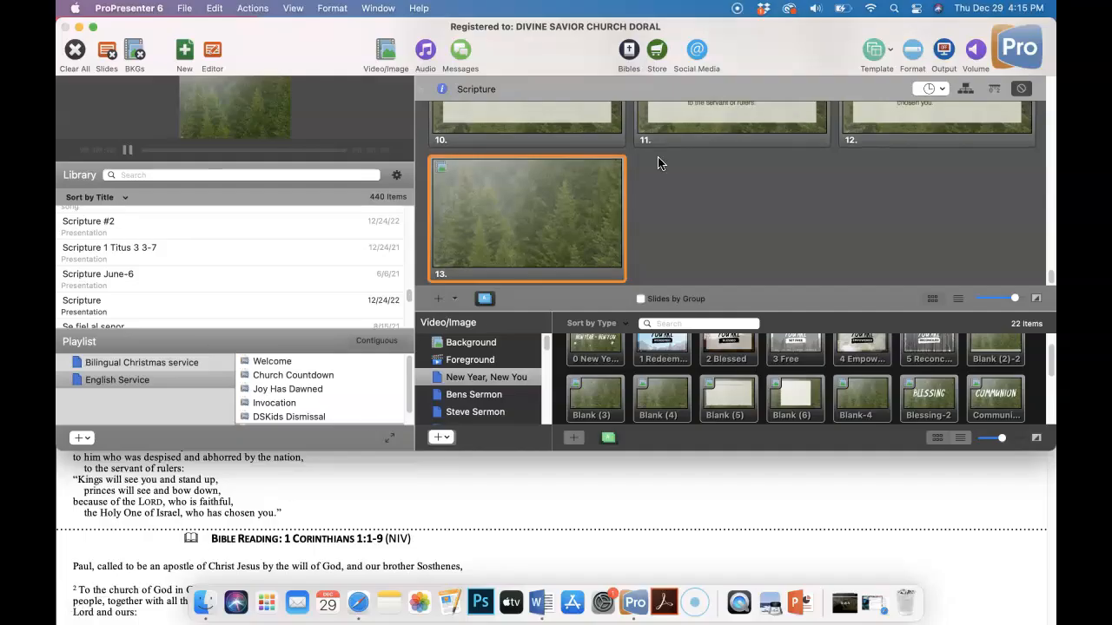
{"action": "scroll", "coordinate": [661, 170], "scroll_direction": "up", "scroll_amount": 1}
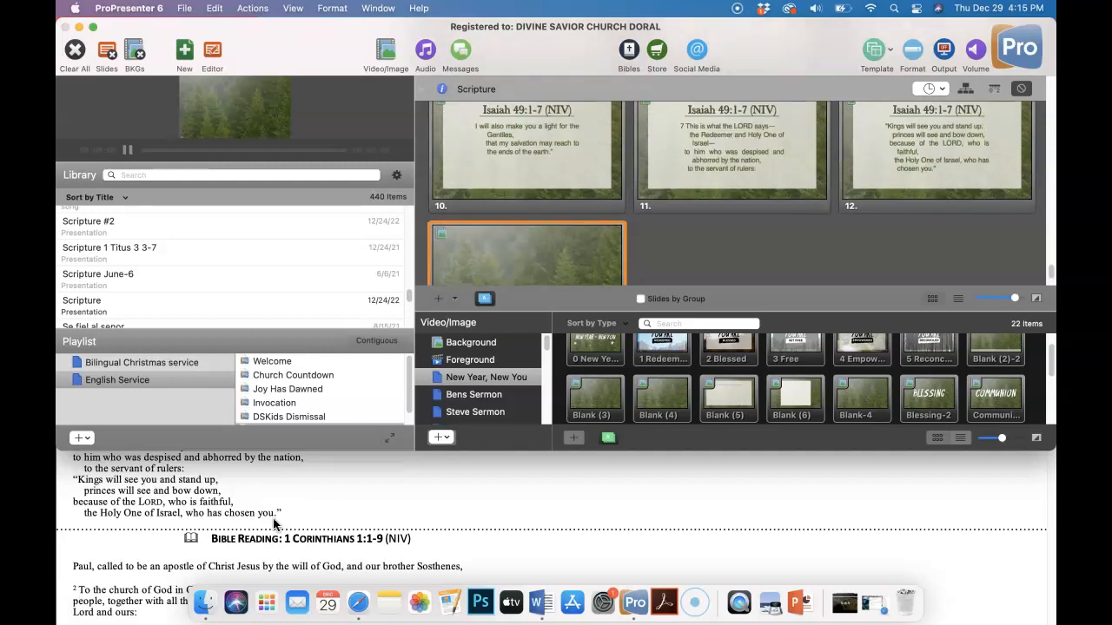